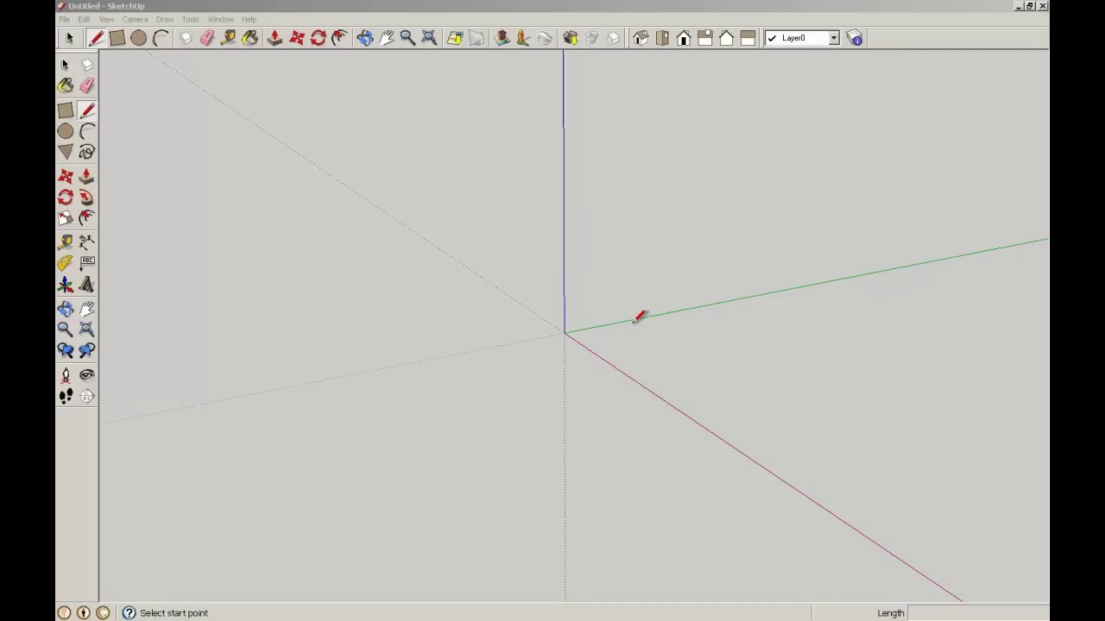
- Draw a 150 mm tall, 50 mm wide upright rectangle face at the origin on the green-blue plane
middle_drag(658, 324, 615, 319)
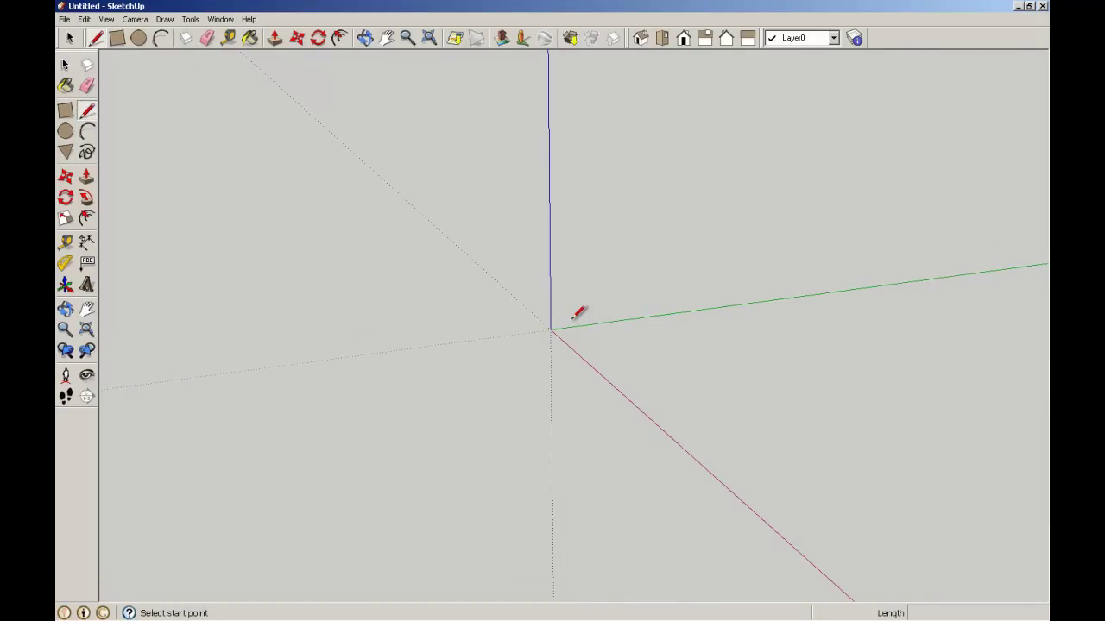
scroll(569, 316, up, 1)
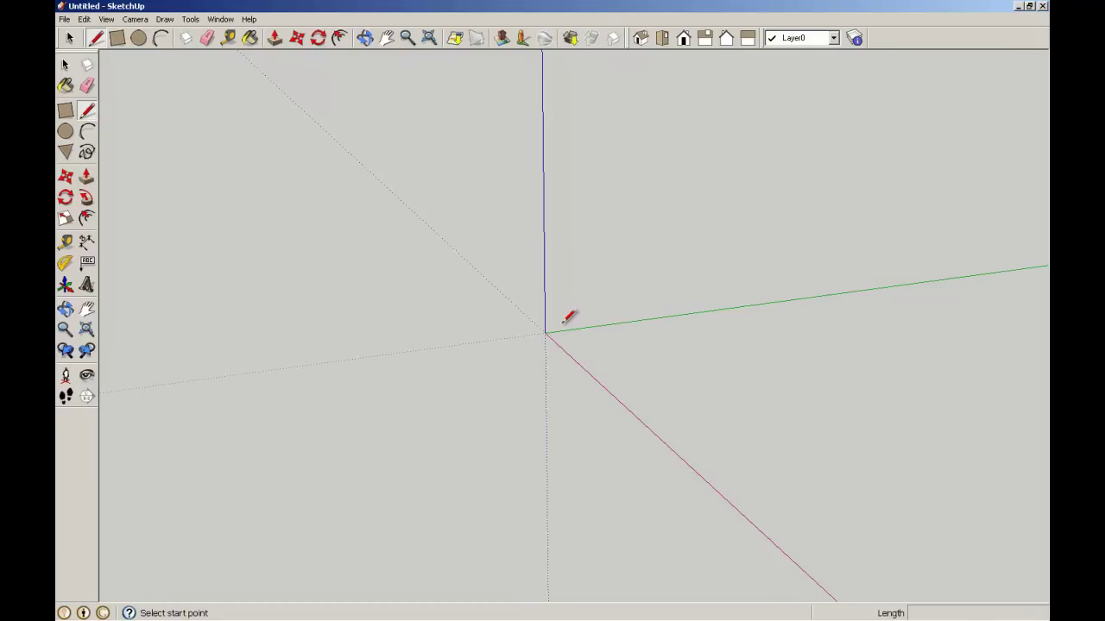
click(545, 332)
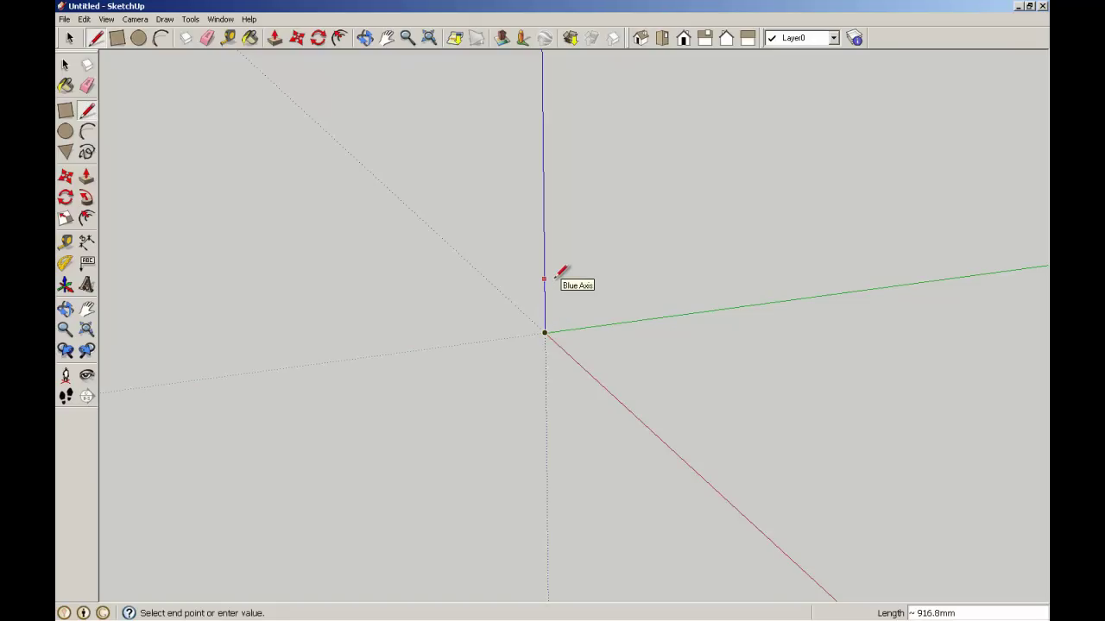
text(150)
key(Return)
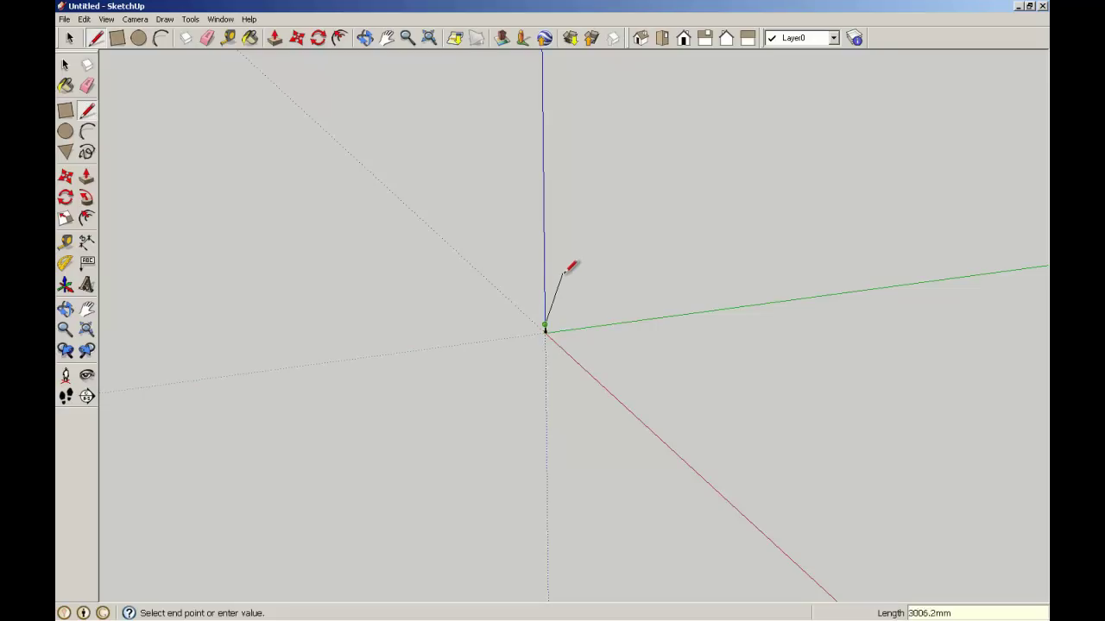
text(50)
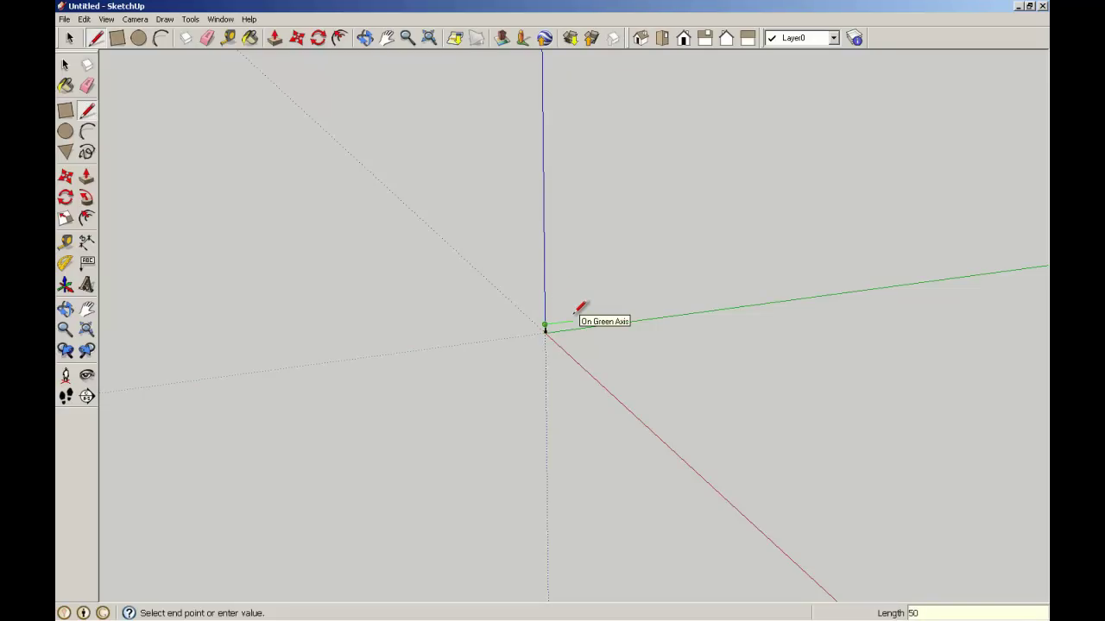
key(Return)
scroll(553, 327, up, 1)
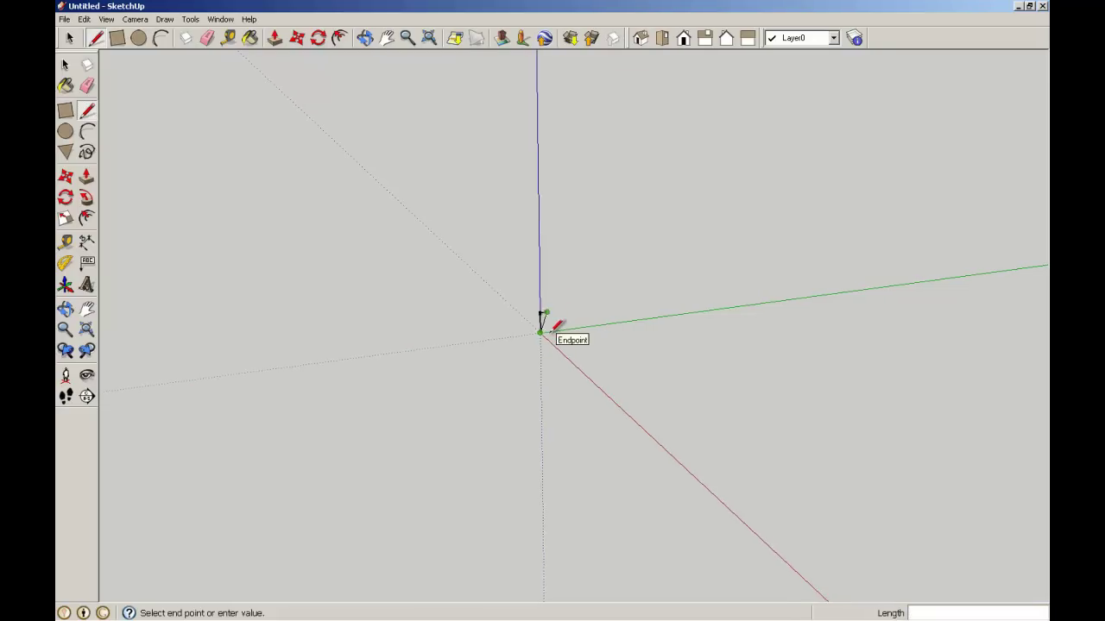
scroll(554, 327, up, 3)
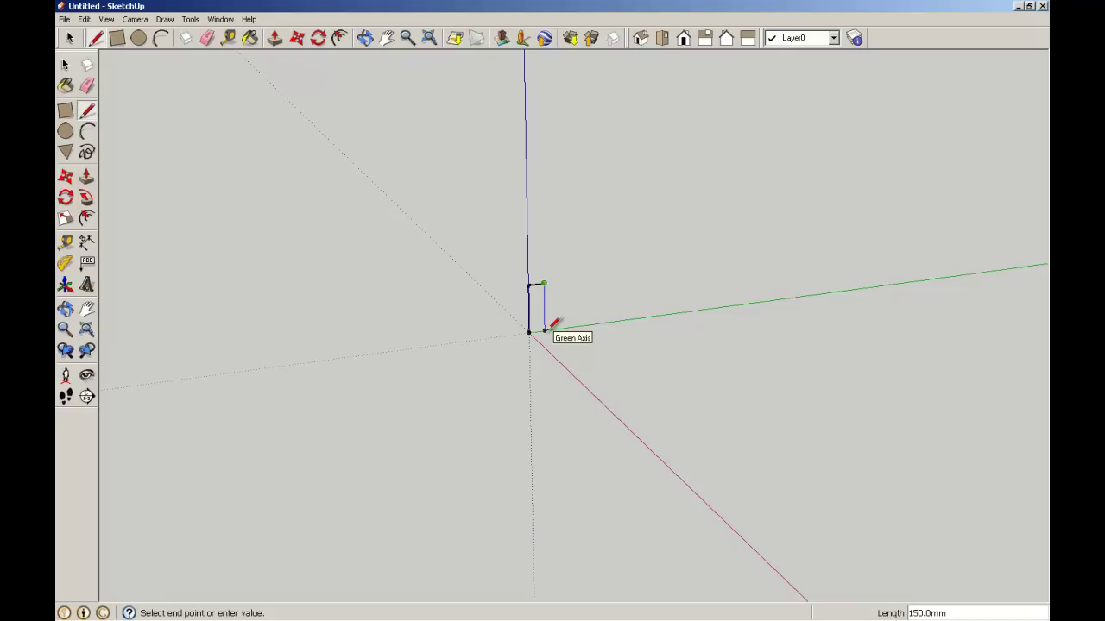
click(544, 331)
click(530, 332)
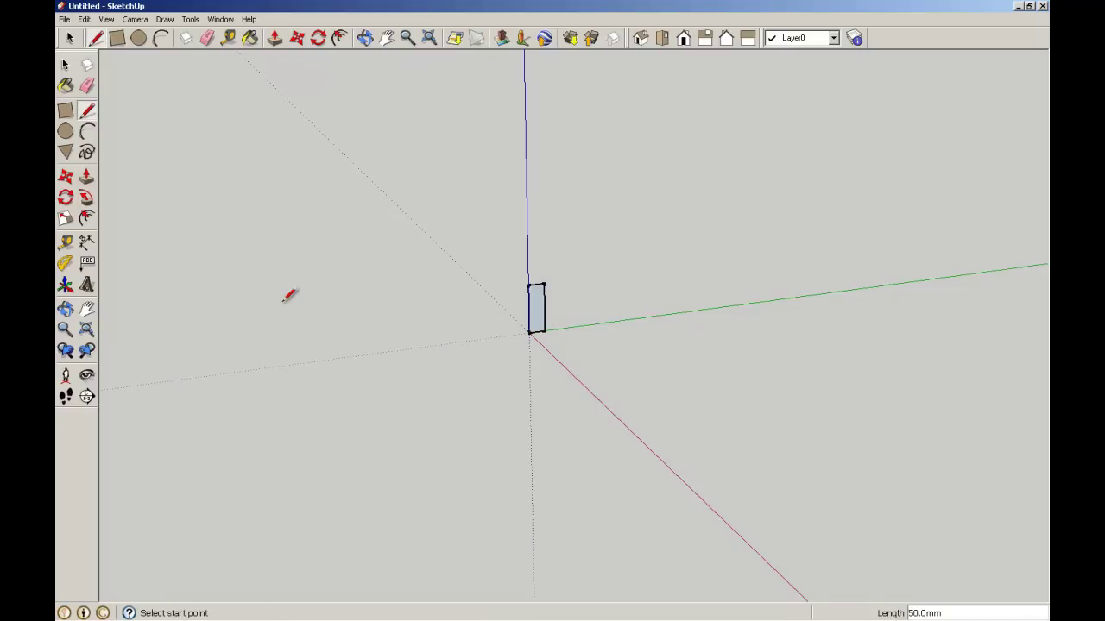
click(66, 65)
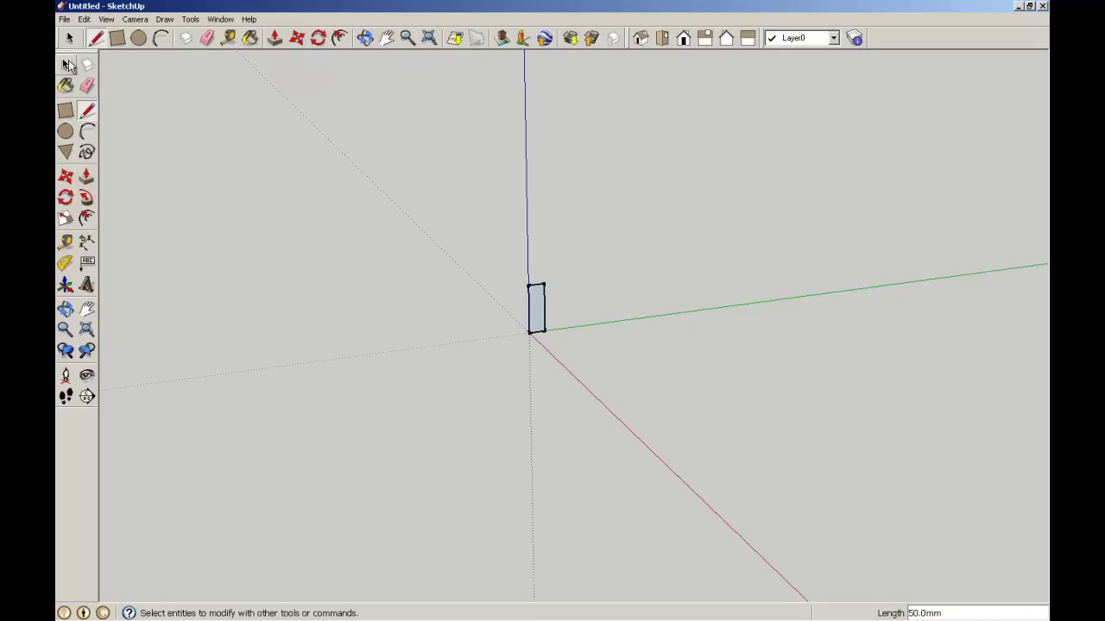
- Push/pull the rectangle face 4500 mm along the red axis and zoom extents to frame the beam
click(86, 177)
drag(538, 308, 615, 371)
text(45)
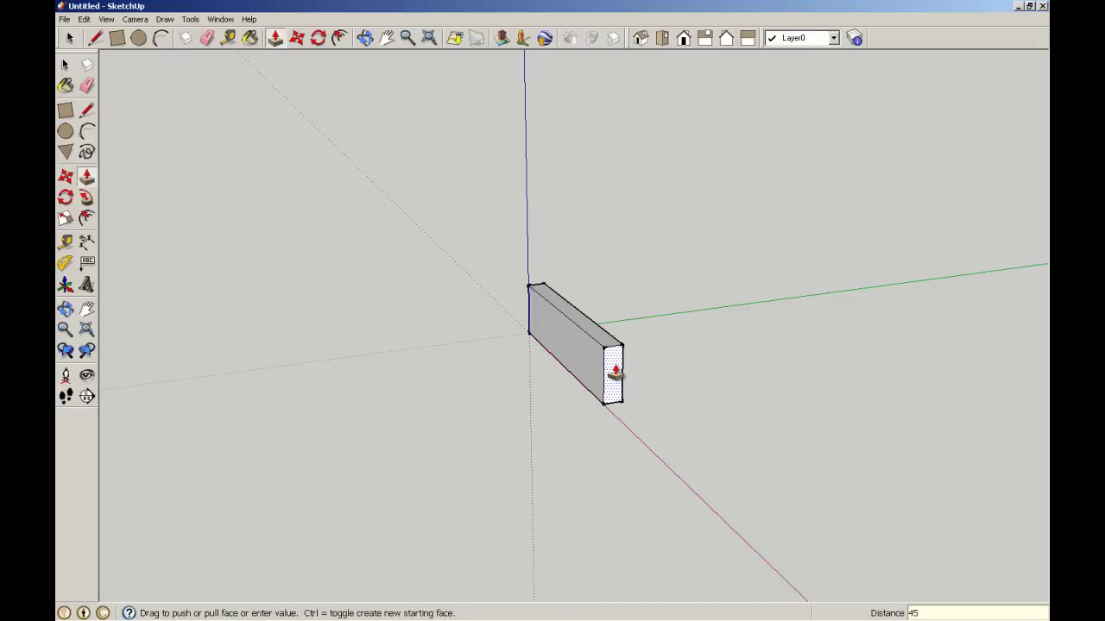
text(00)
key(Return)
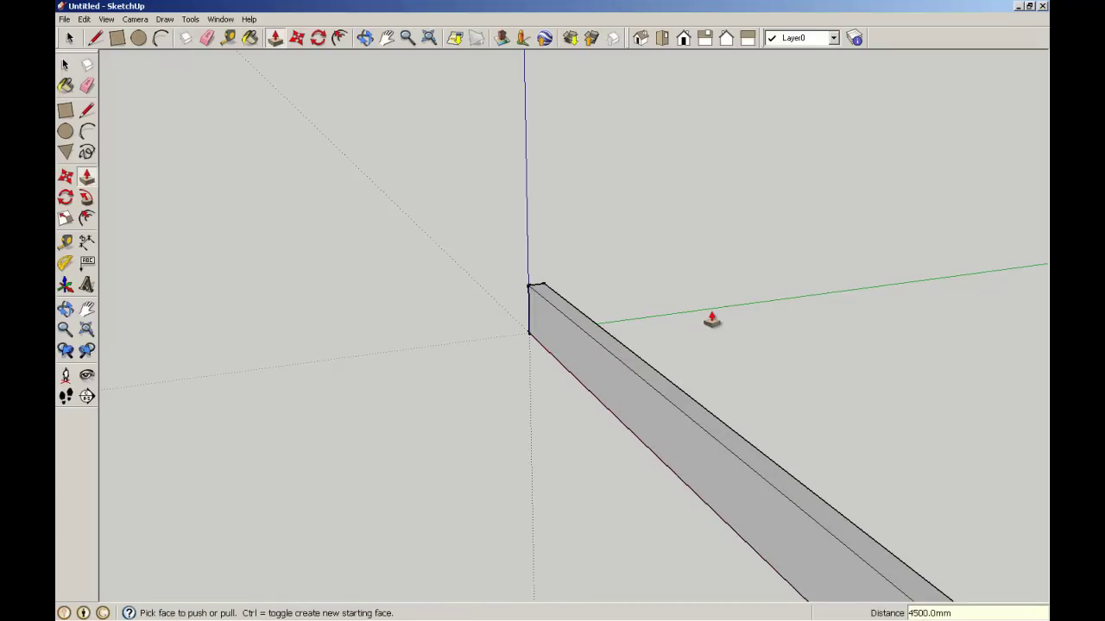
scroll(711, 320, down, 1)
scroll(711, 319, down, 2)
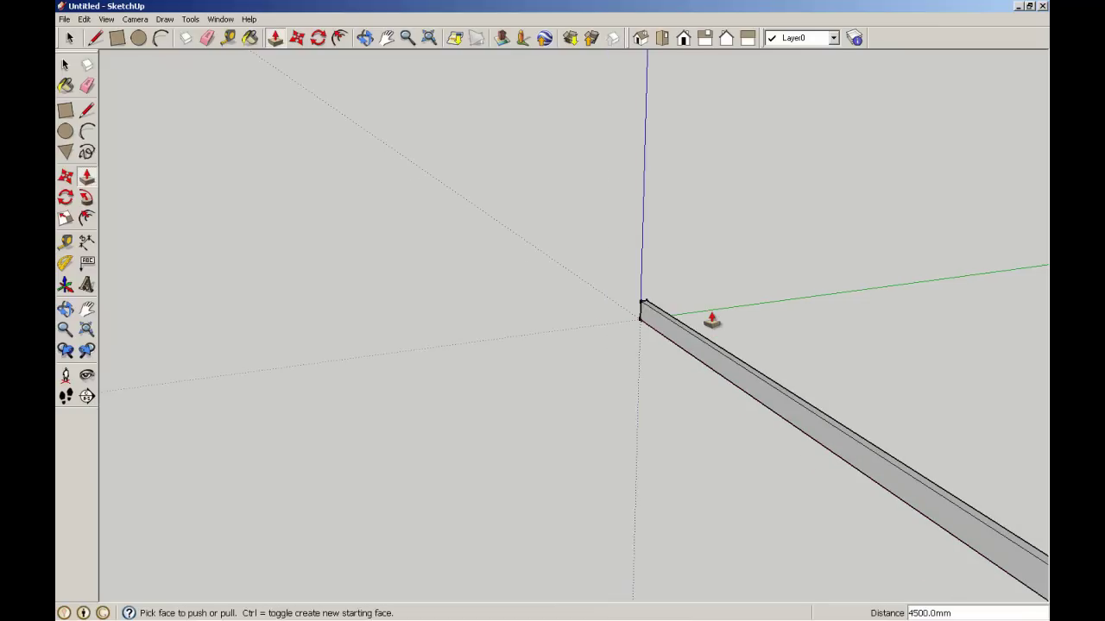
click(428, 38)
scroll(639, 259, down, 3)
middle_drag(530, 192, 521, 241)
key(space)
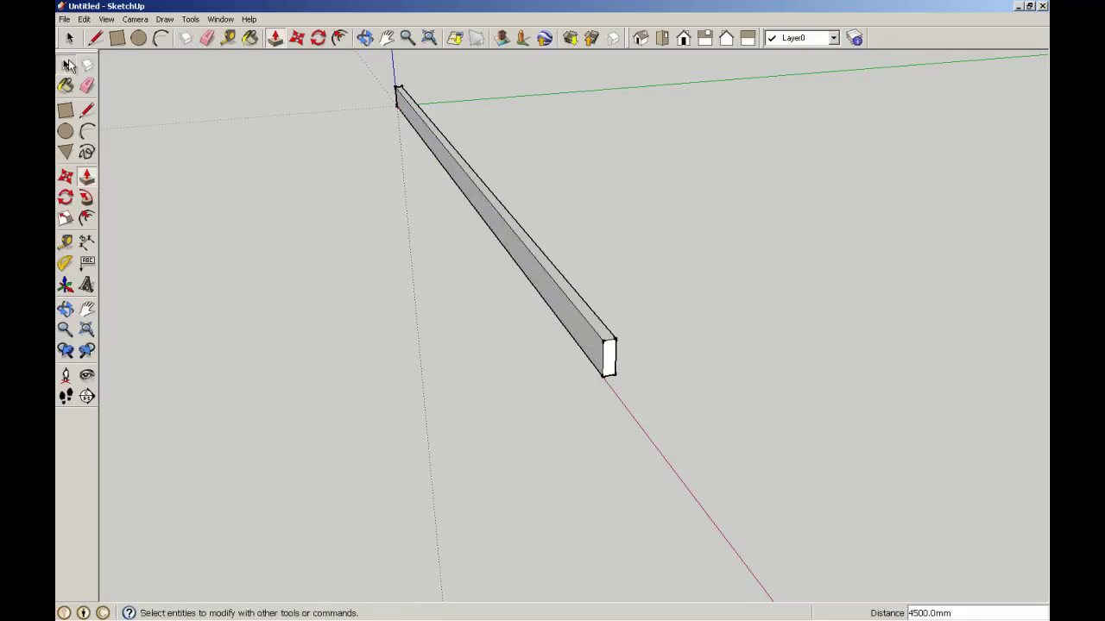
- Make the whole beam a component named 'Joist 1', then deselect it
triple_click(586, 336)
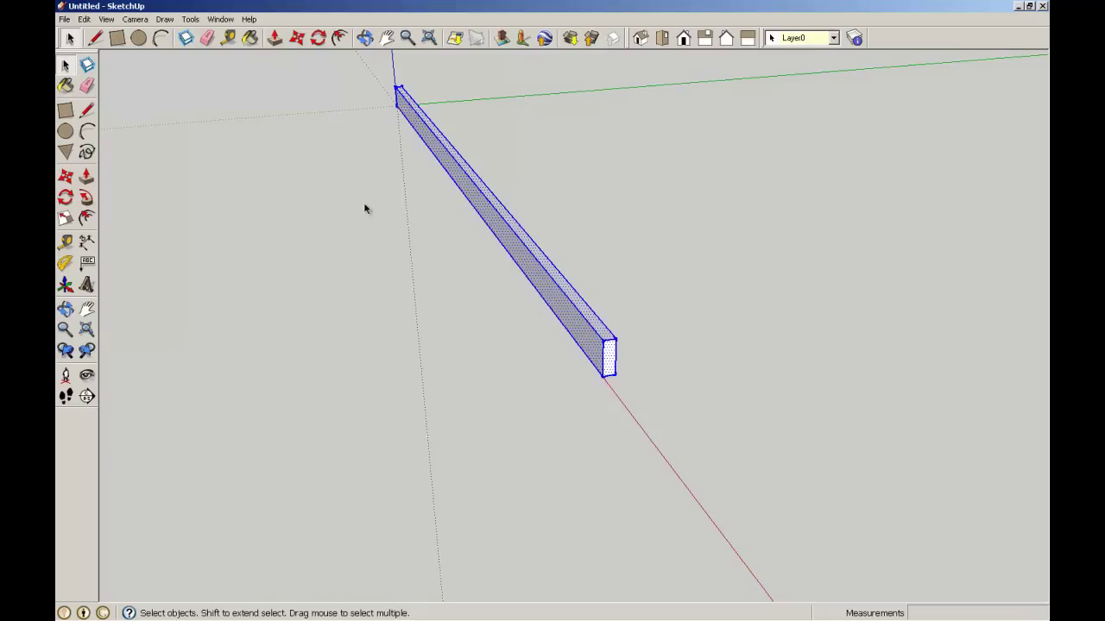
click(87, 67)
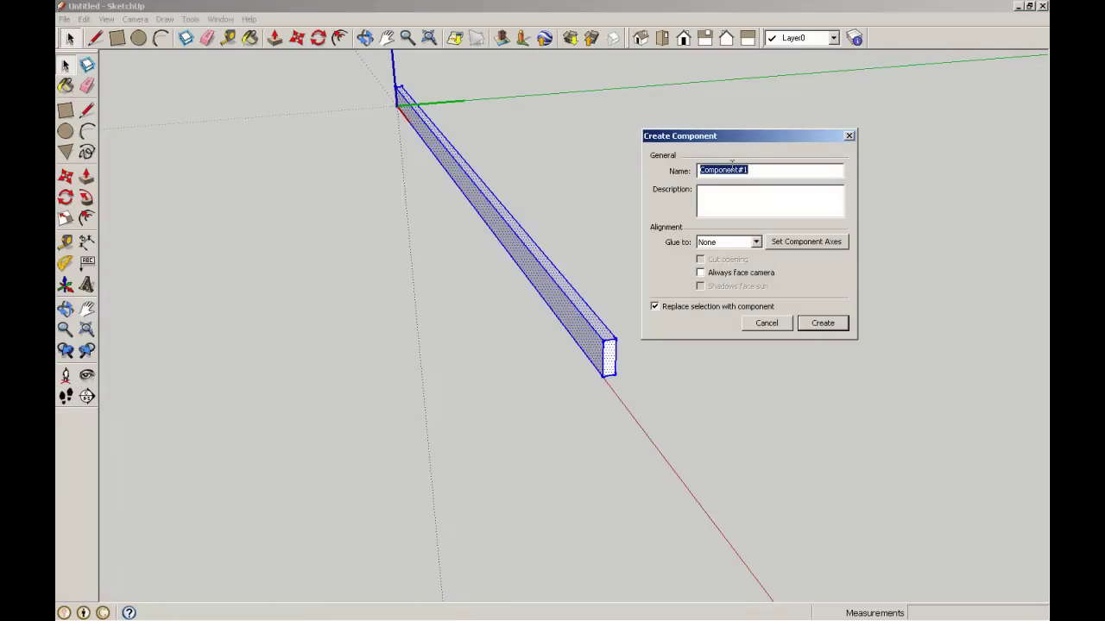
text(Joist 1)
click(822, 324)
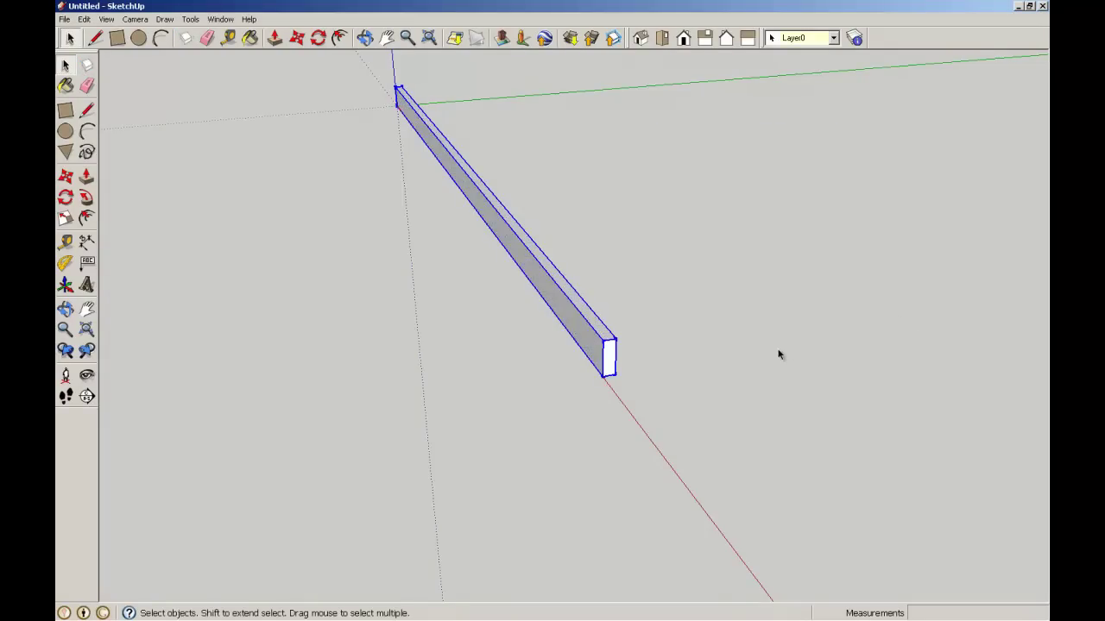
click(780, 353)
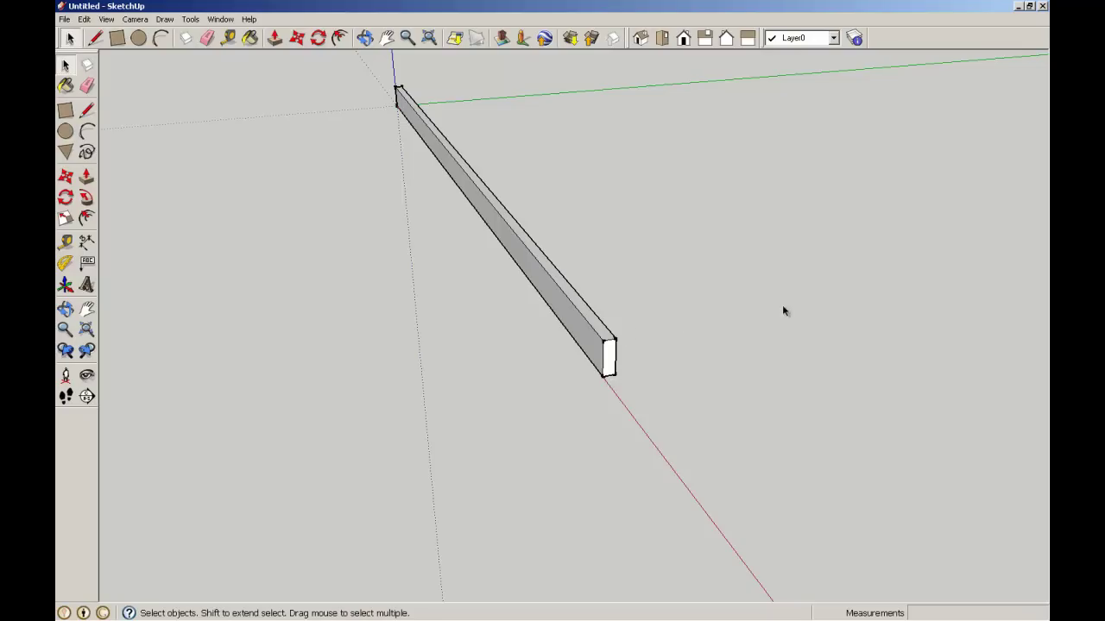
scroll(883, 286, down, 2)
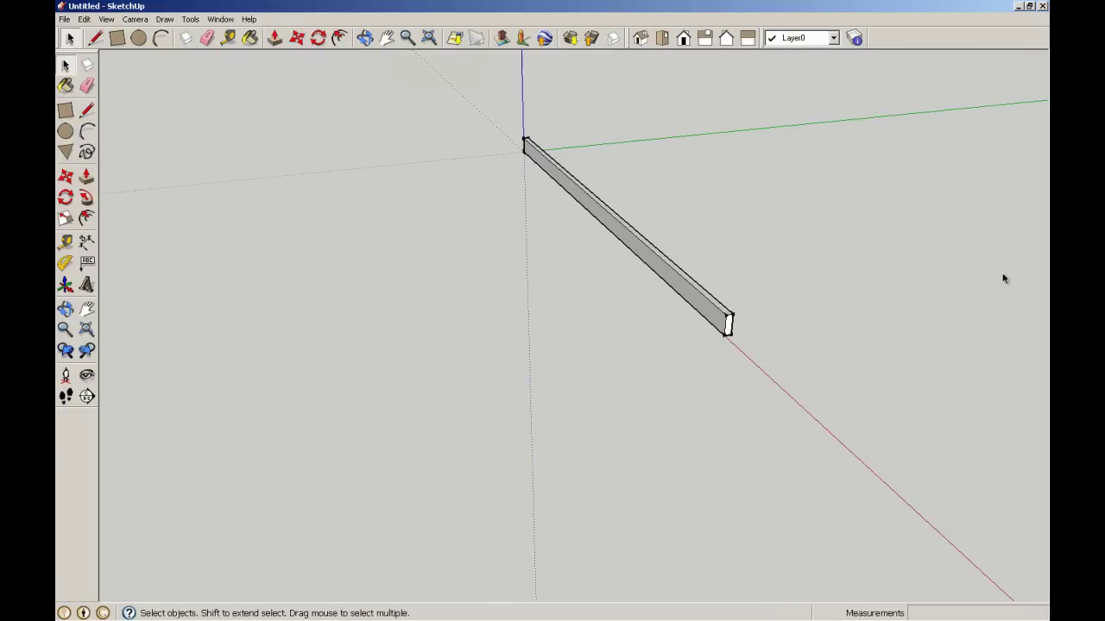
- Copy the joist 600 mm along the green axis and array it 8x into nine joists
click(66, 177)
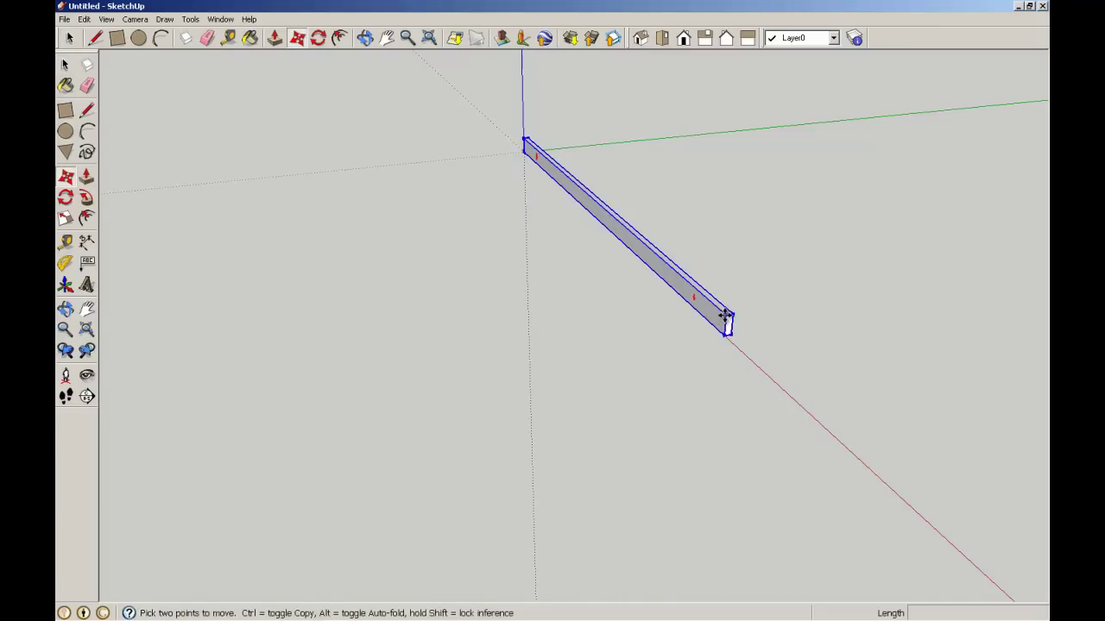
click(727, 321)
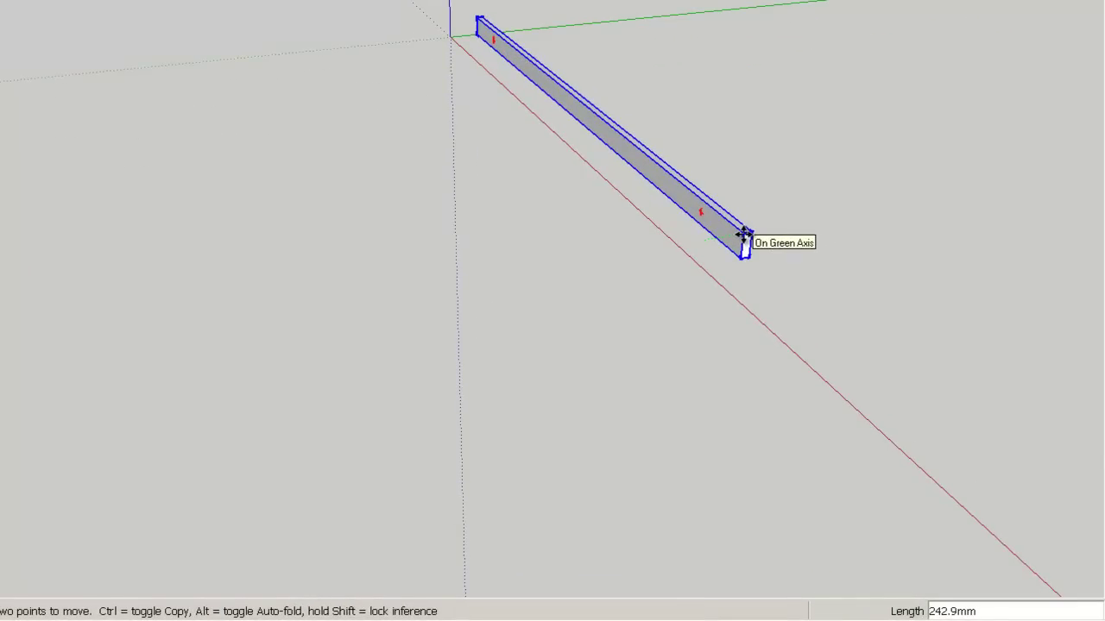
key(ctrl)
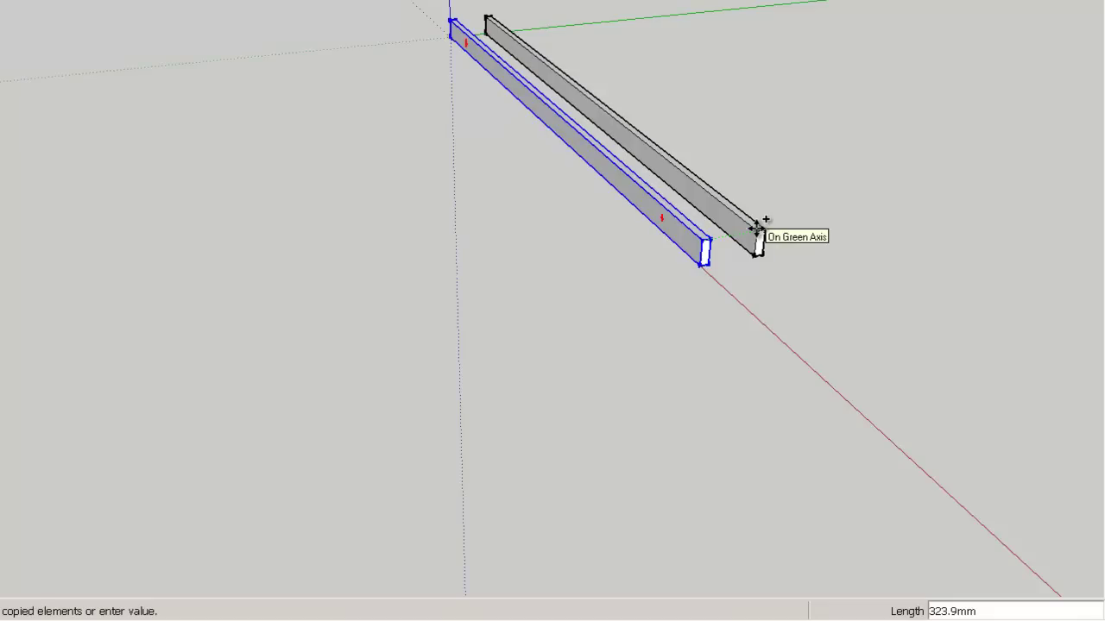
text(600)
key(Return)
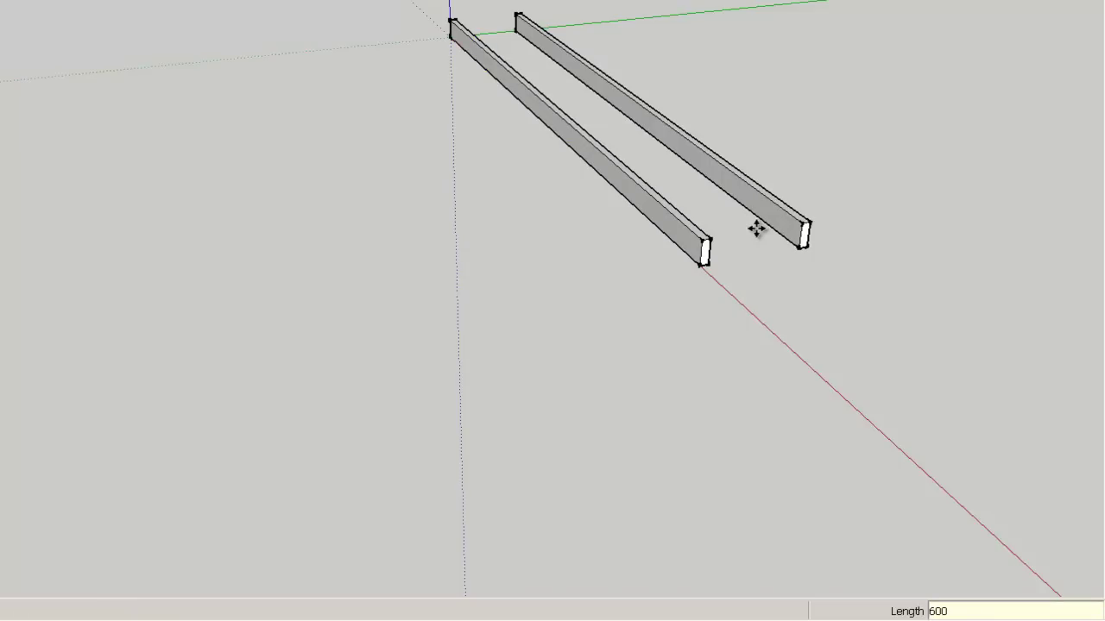
text(8x)
key(Return)
scroll(605, 26, down, 1)
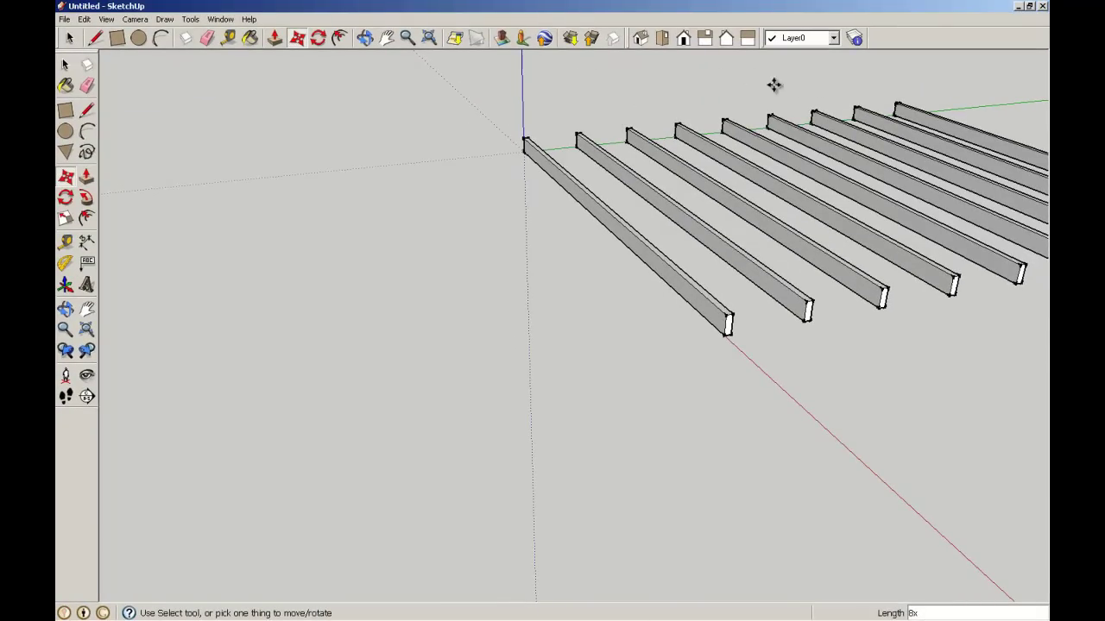
click(429, 38)
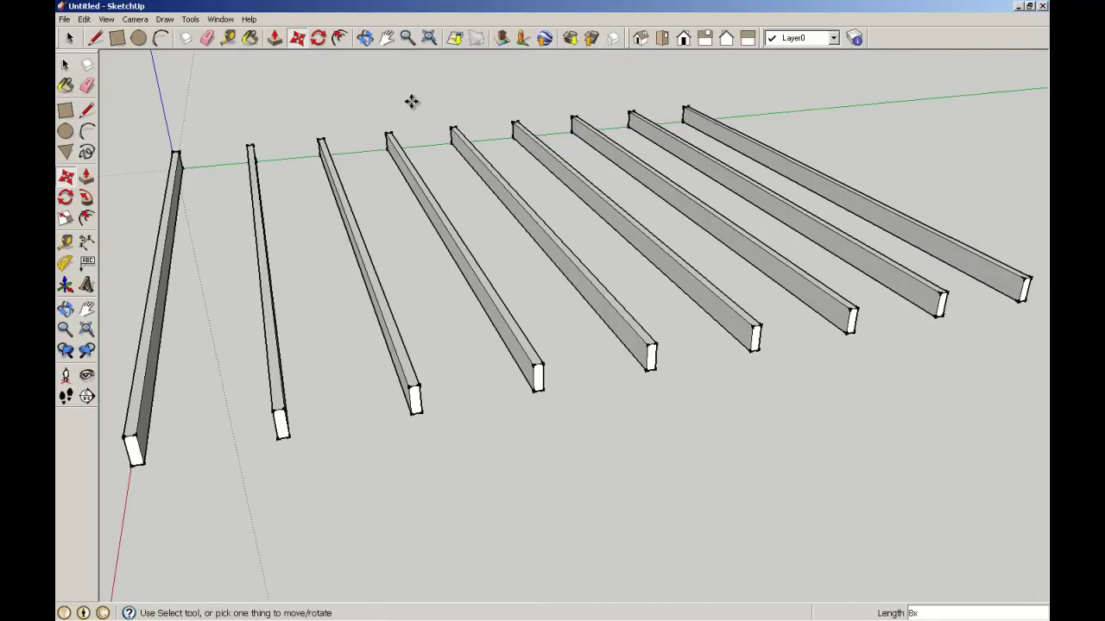
scroll(412, 101, down, 2)
middle_drag(478, 362, 518, 365)
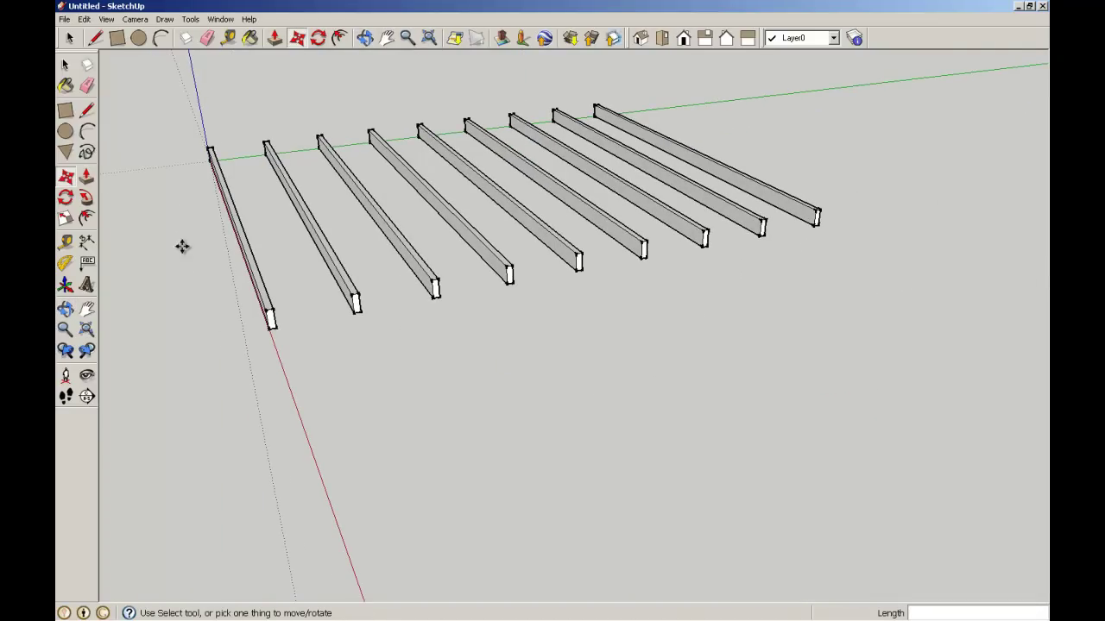
click(65, 66)
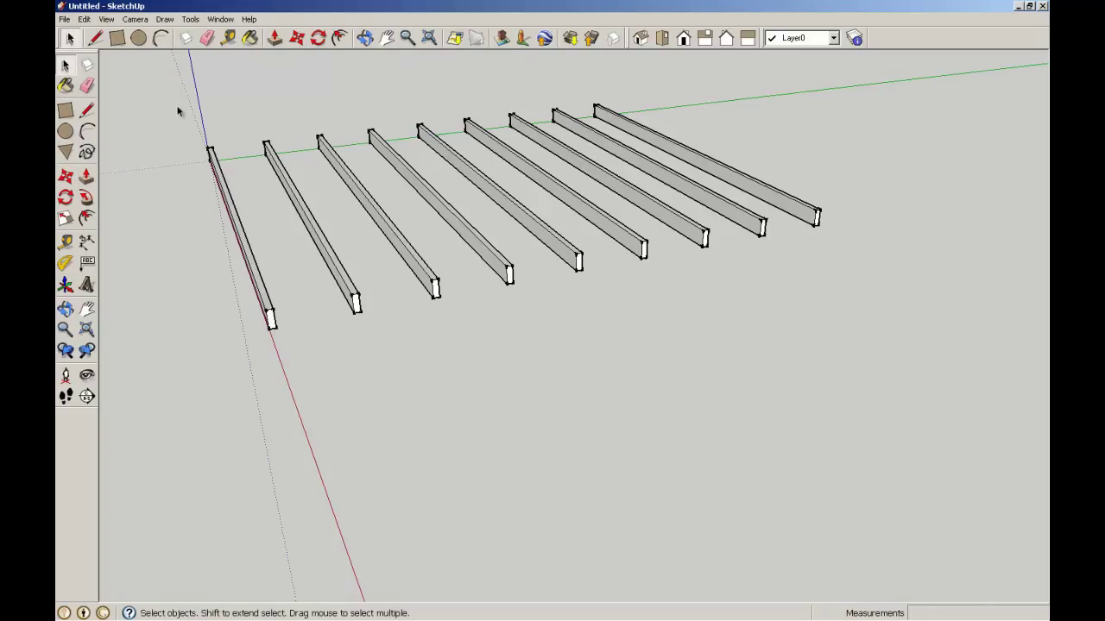
drag(156, 71, 553, 357)
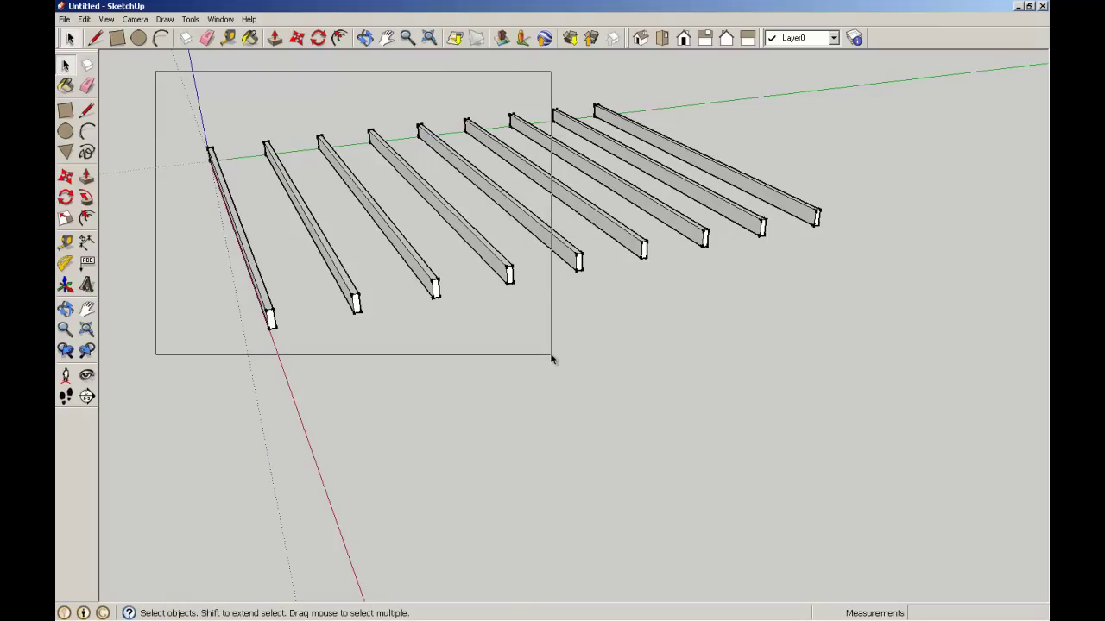
drag(552, 359, 552, 359)
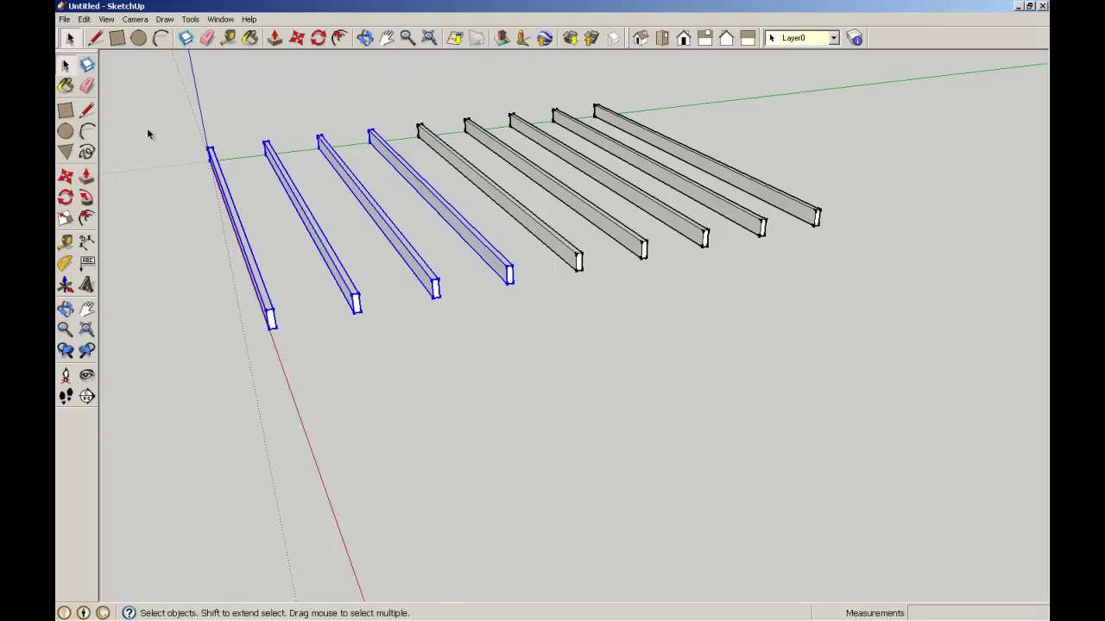
drag(153, 98, 561, 396)
click(559, 392)
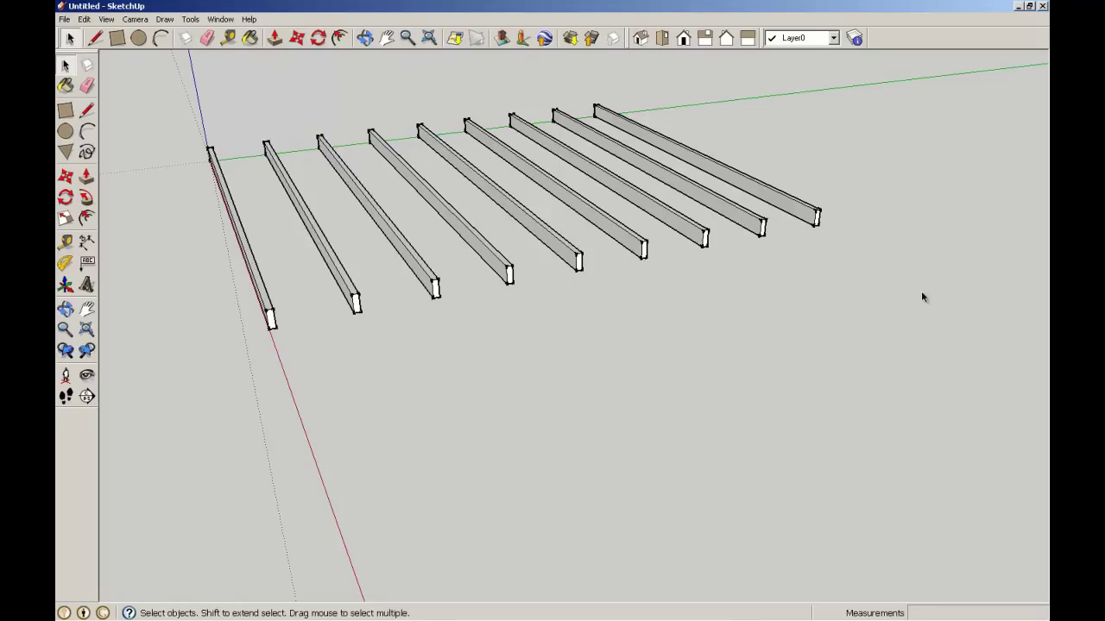
mouse_move(973, 404)
mouse_down()
mouse_move(594, 369)
mouse_move(349, 317)
mouse_move(184, 208)
mouse_move(197, 207)
mouse_up()
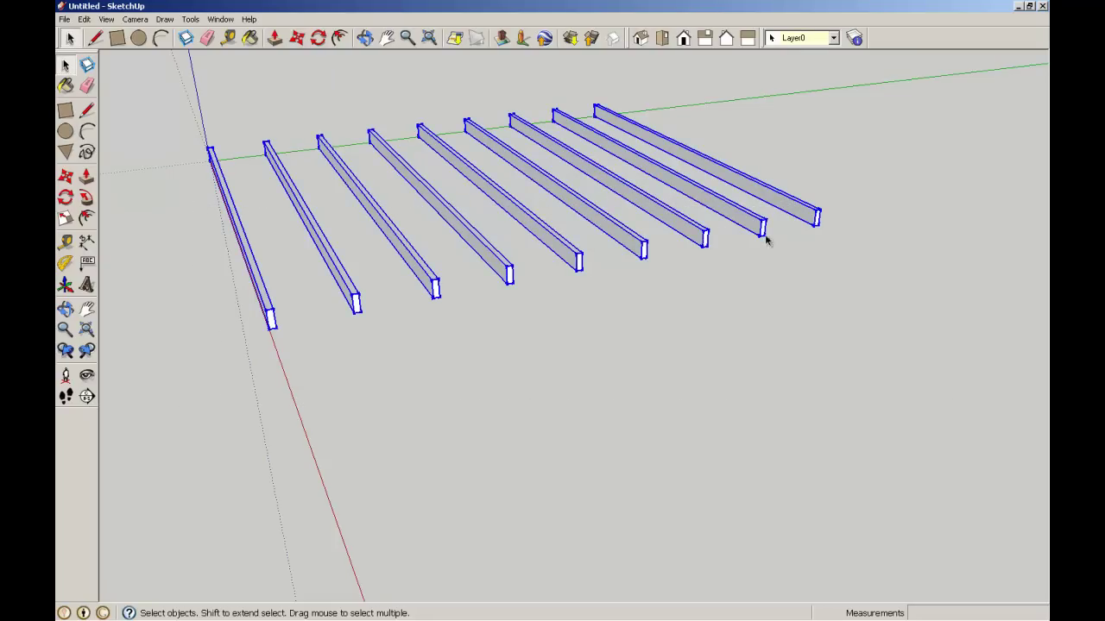
click(752, 267)
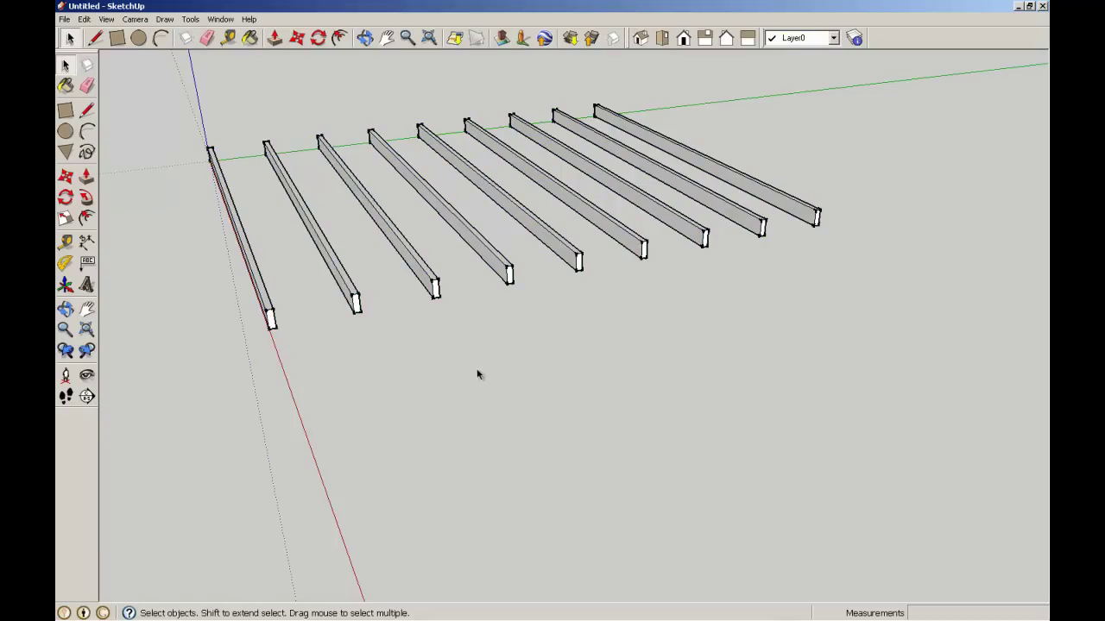
click(270, 320)
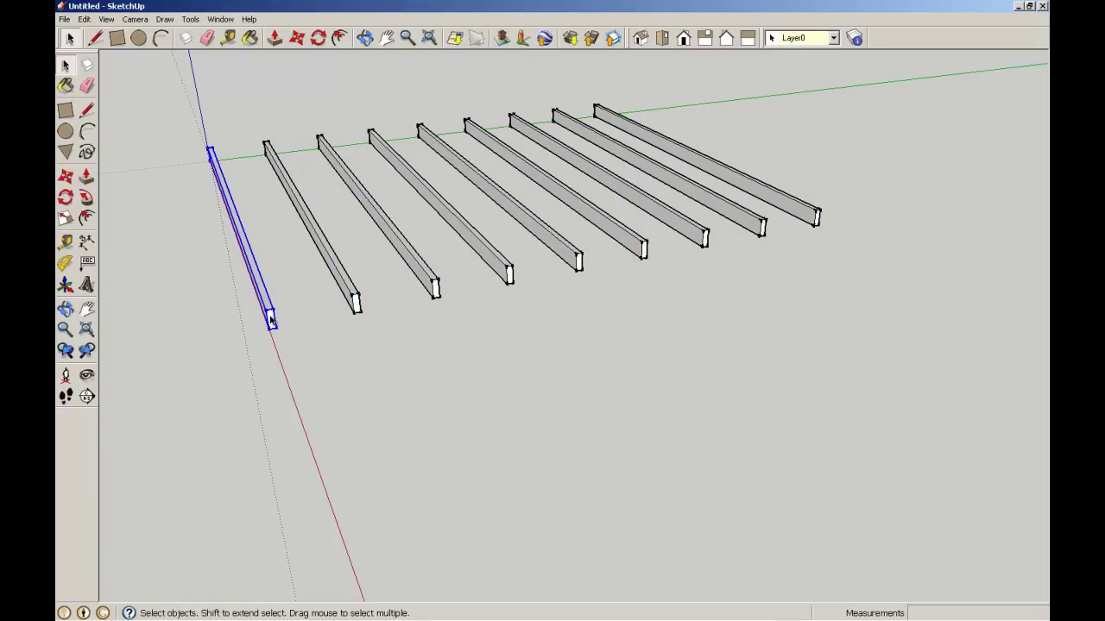
shift+click(358, 305)
shift+click(437, 290)
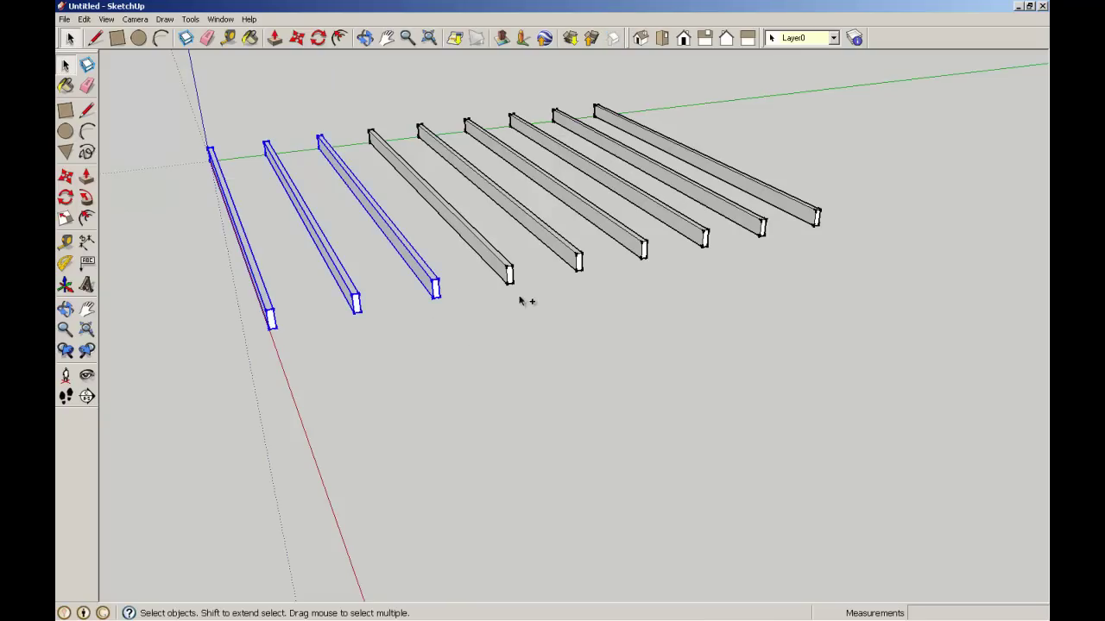
shift+click(510, 278)
click(539, 343)
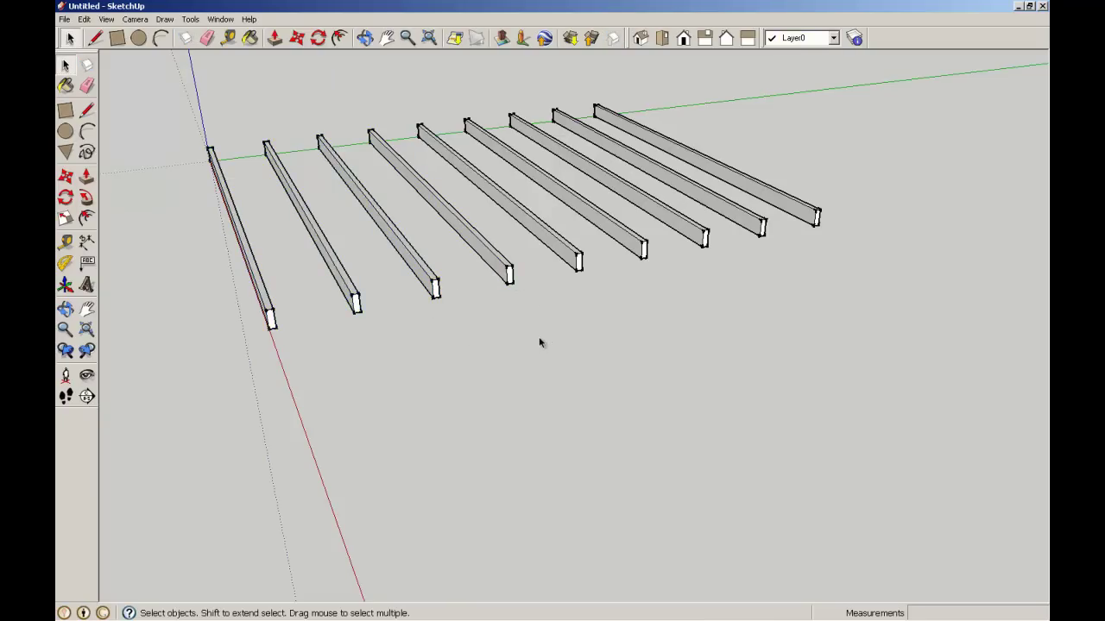
scroll(539, 343, down, 1)
- Select all nine joists and move them 2400 mm up the blue axis, then deselect
drag(844, 335, 221, 225)
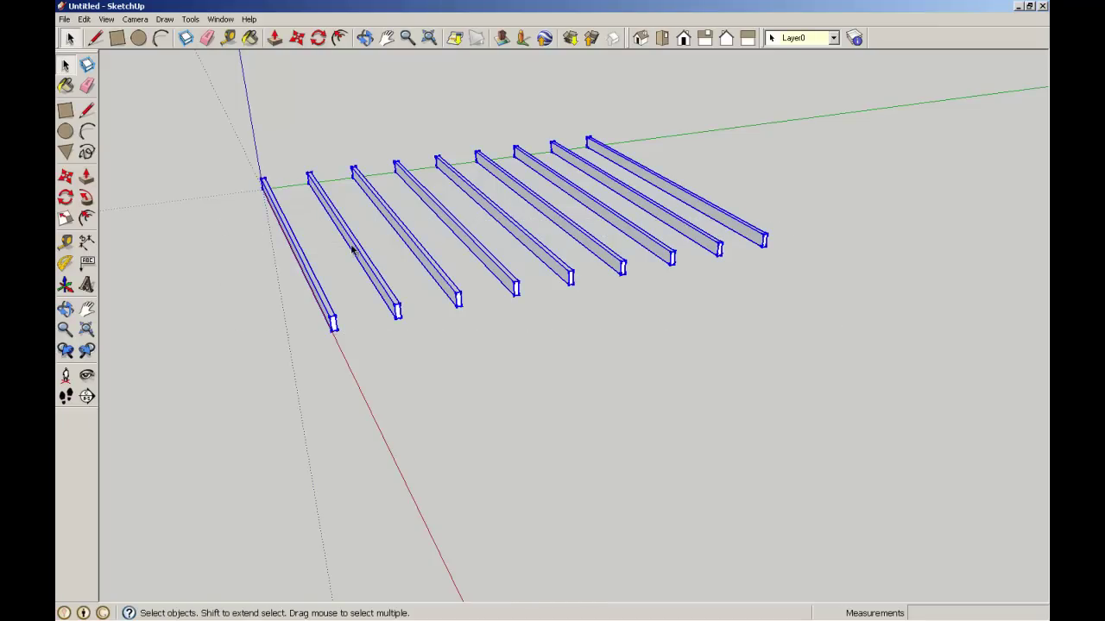
middle_drag(470, 392, 541, 377)
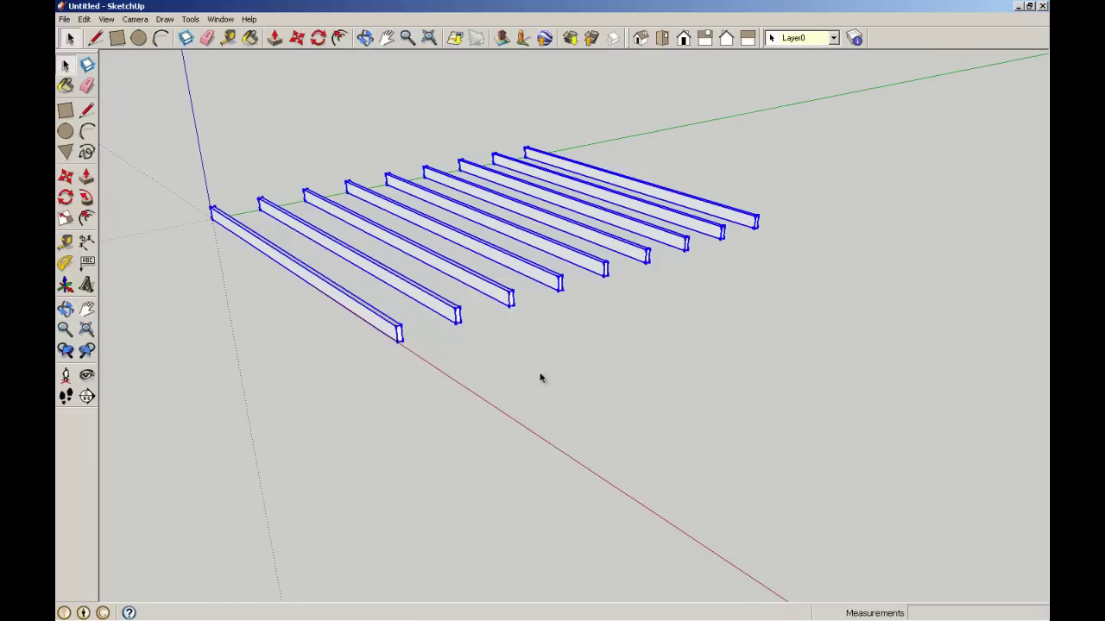
click(66, 176)
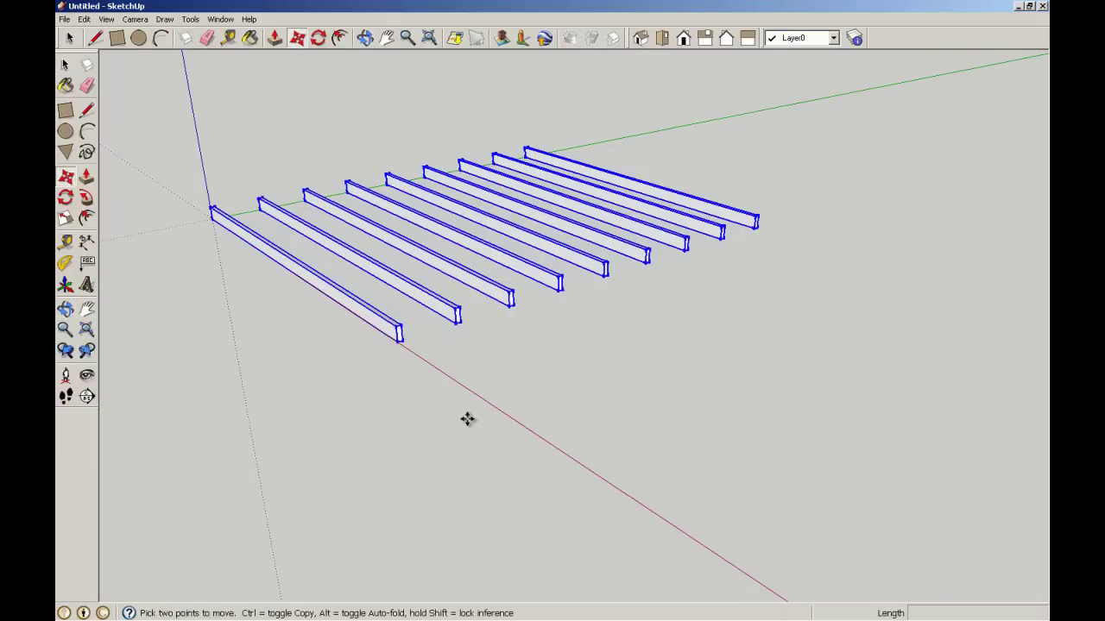
click(466, 417)
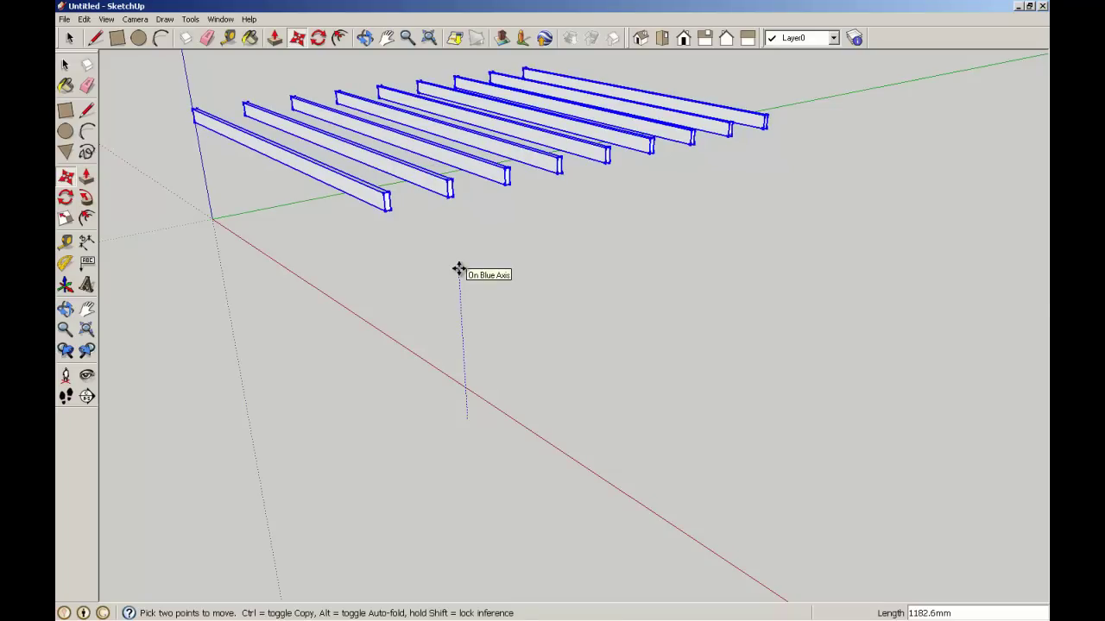
text(2400)
key(Return)
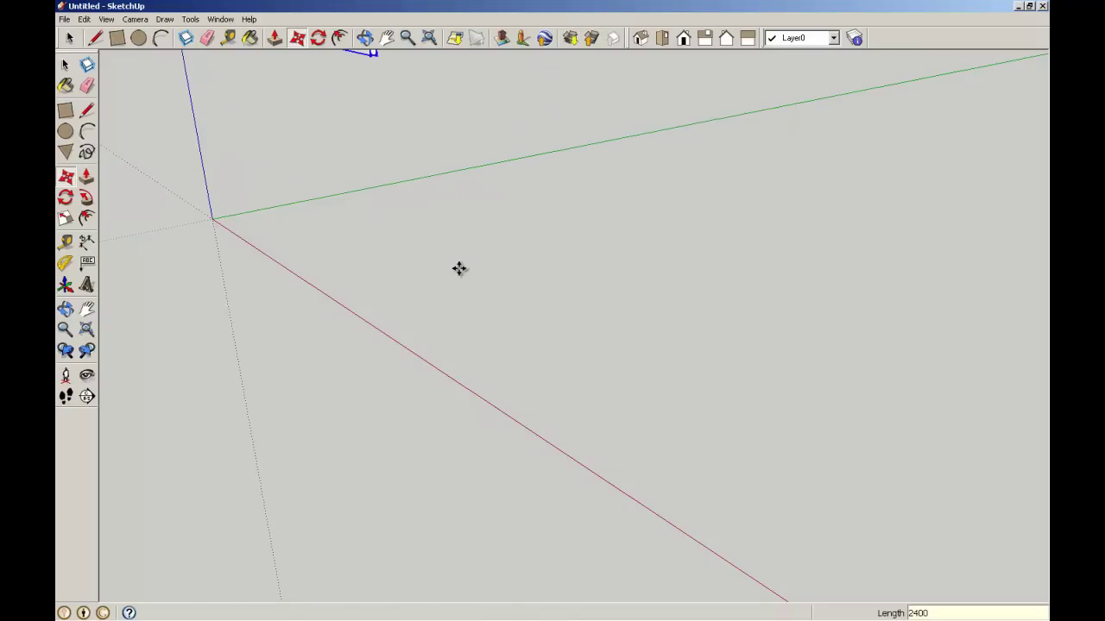
click(428, 38)
scroll(408, 155, down, 3)
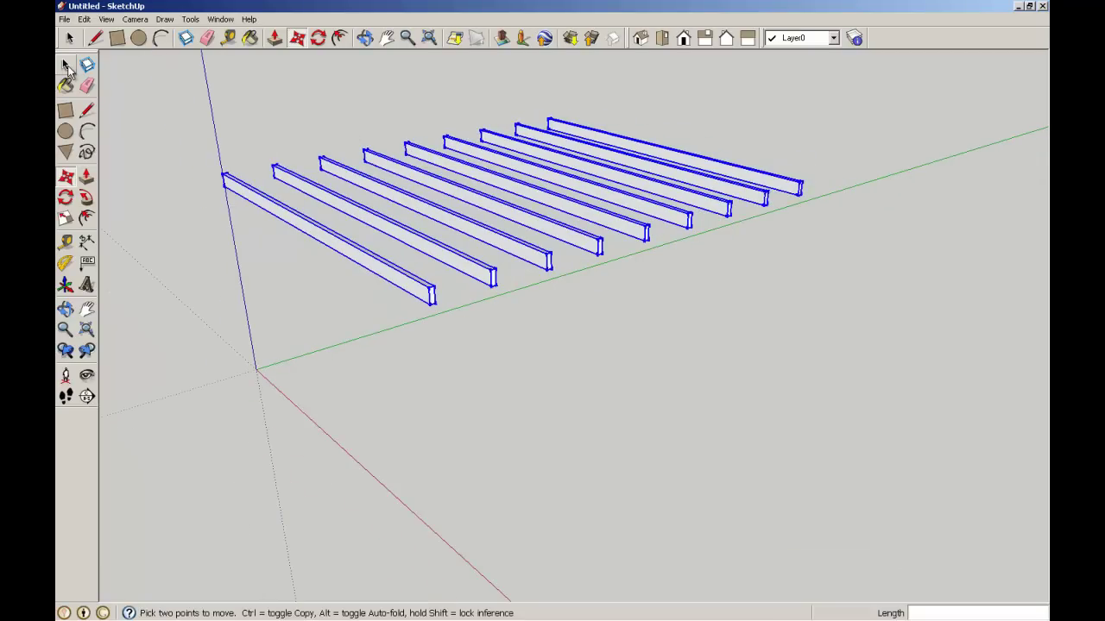
click(65, 65)
click(268, 115)
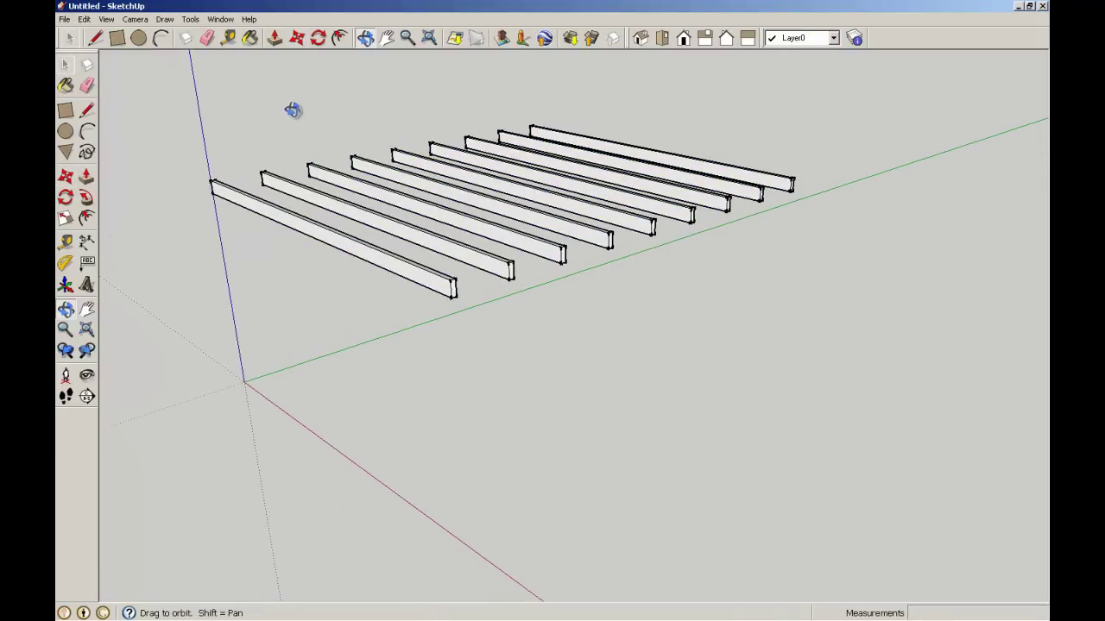
- Draw a 200 by 75 mm upright rectangle face beneath the first joist's end
drag(293, 110, 294, 115)
key(space)
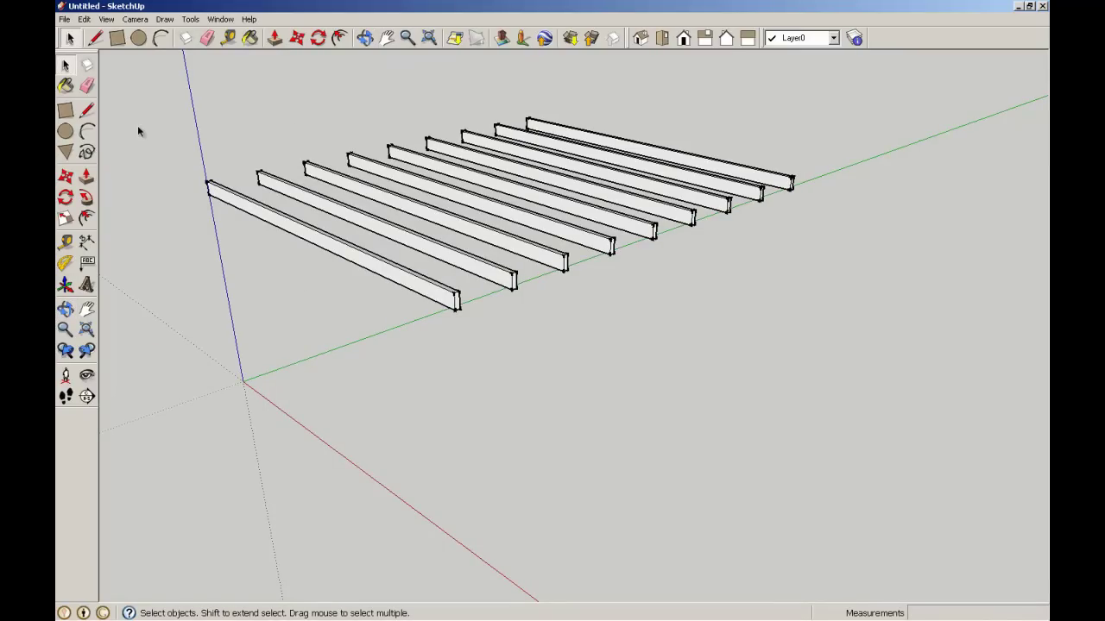
scroll(181, 168, up, 6)
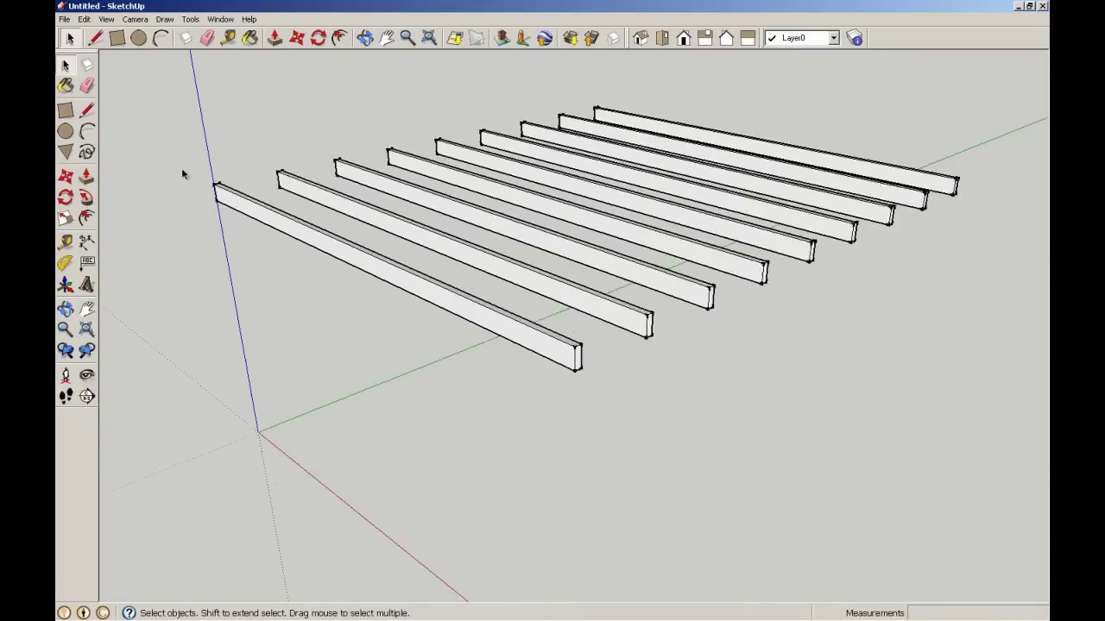
middle_drag(242, 234, 300, 282)
key(space)
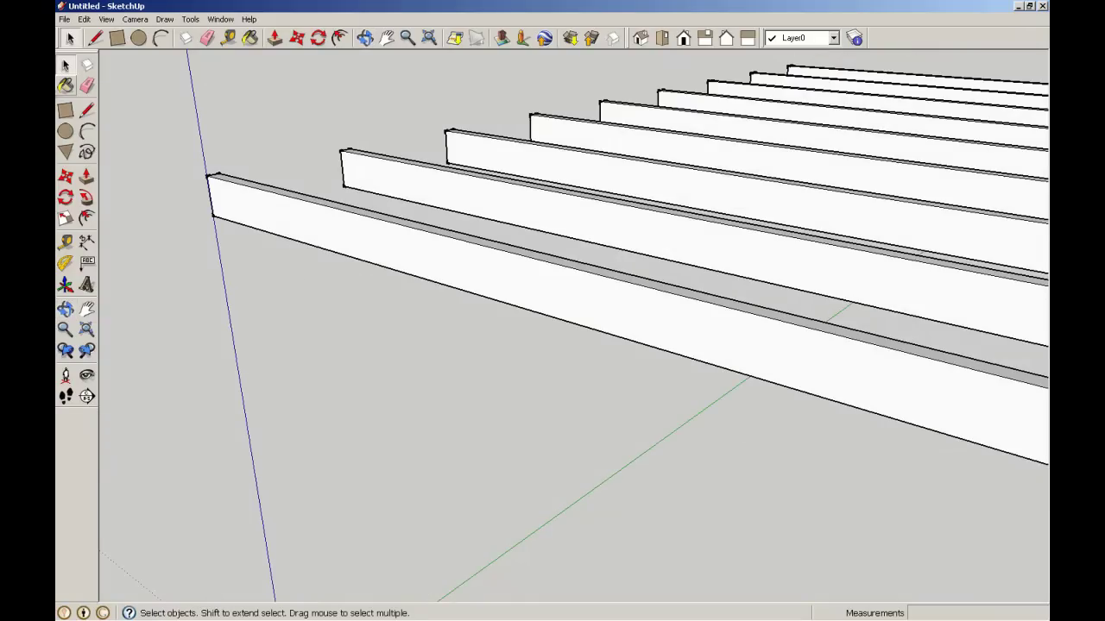
click(87, 111)
click(212, 215)
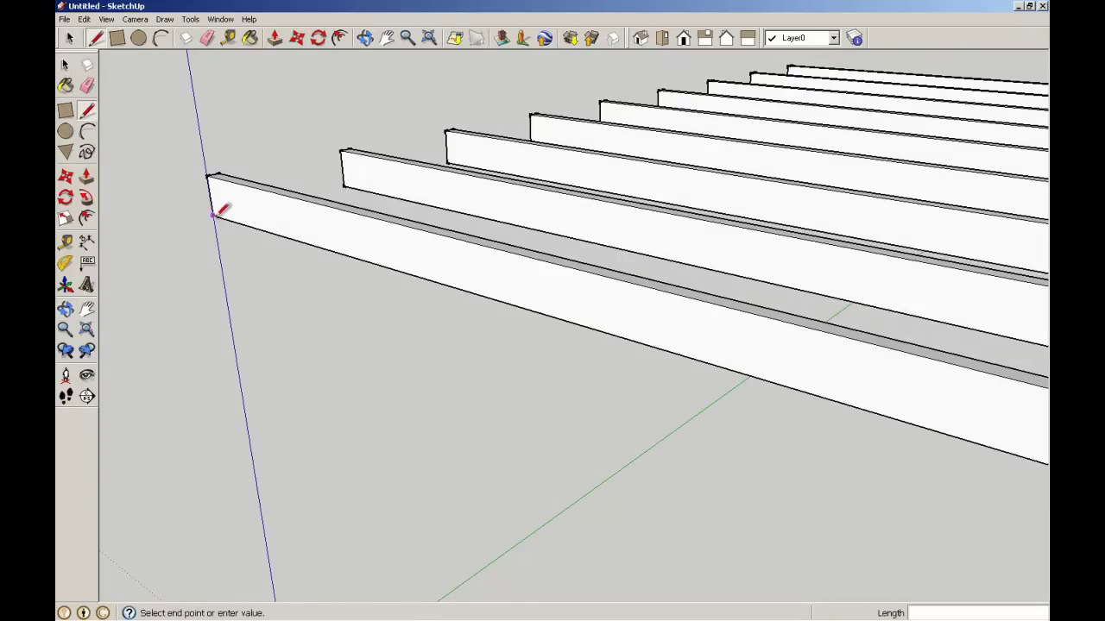
click(259, 273)
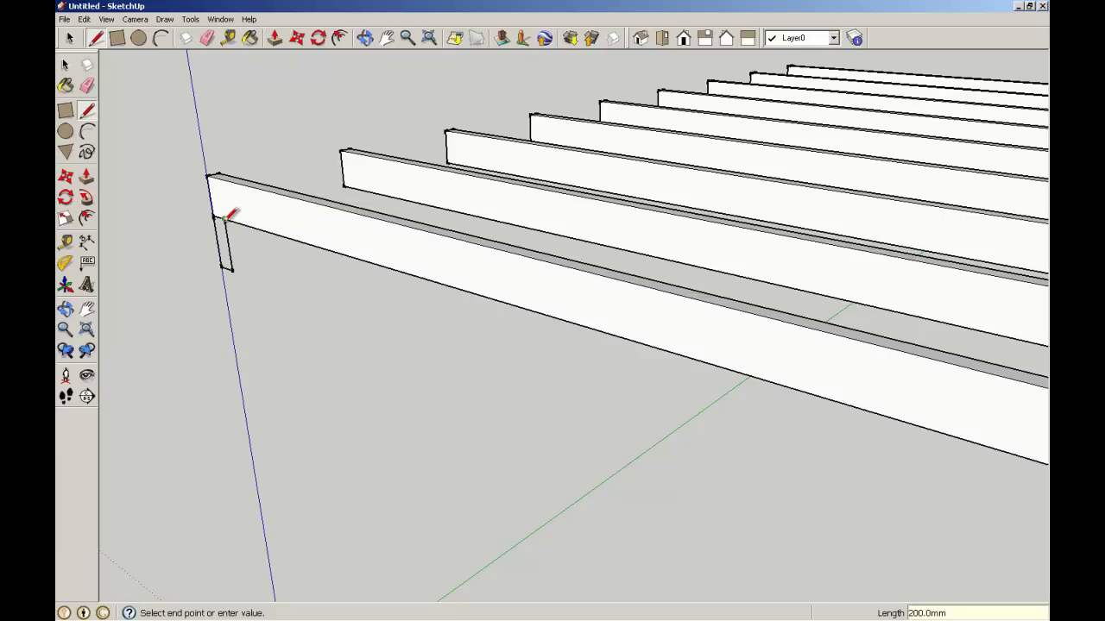
click(210, 214)
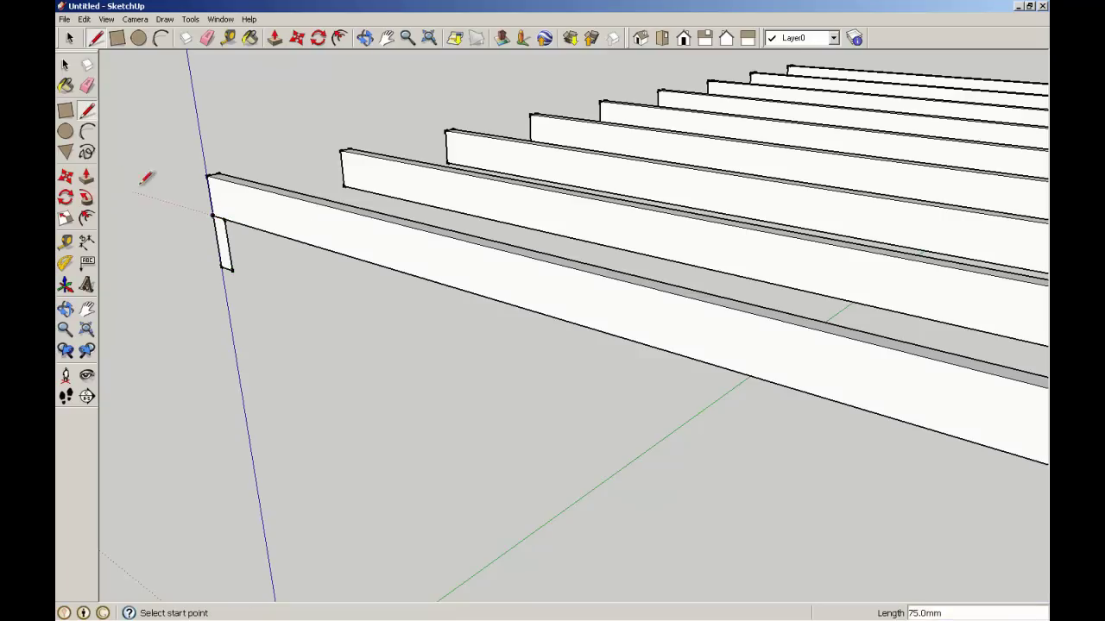
key(space)
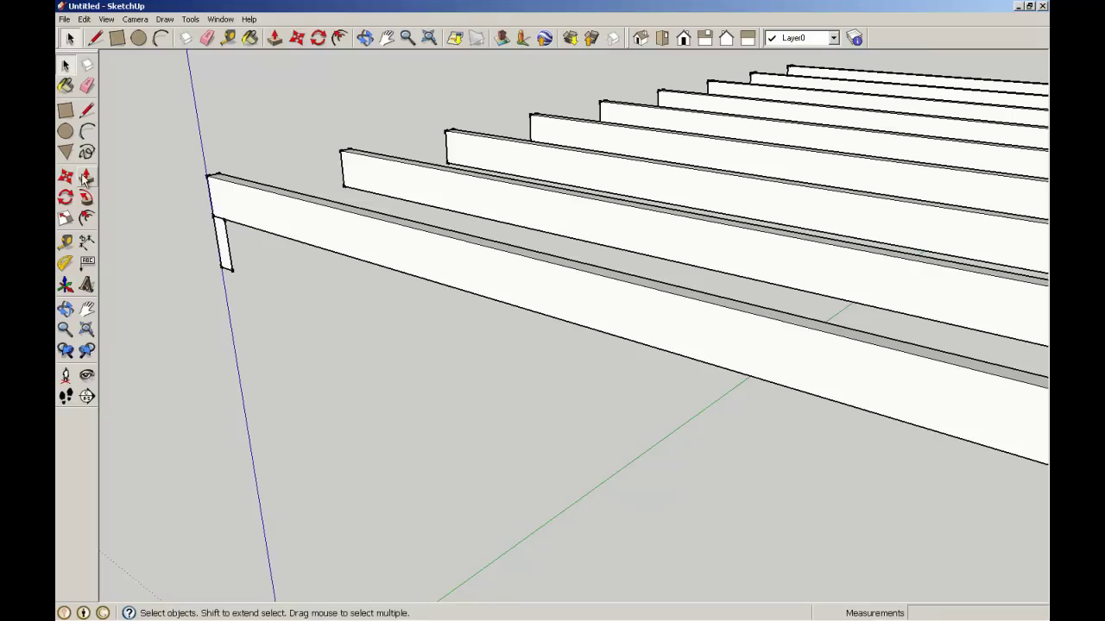
- Push/pull the 75 by 200 mm face 4850 mm into a bearer beam under the joist row
click(86, 177)
scroll(276, 271, down, 2)
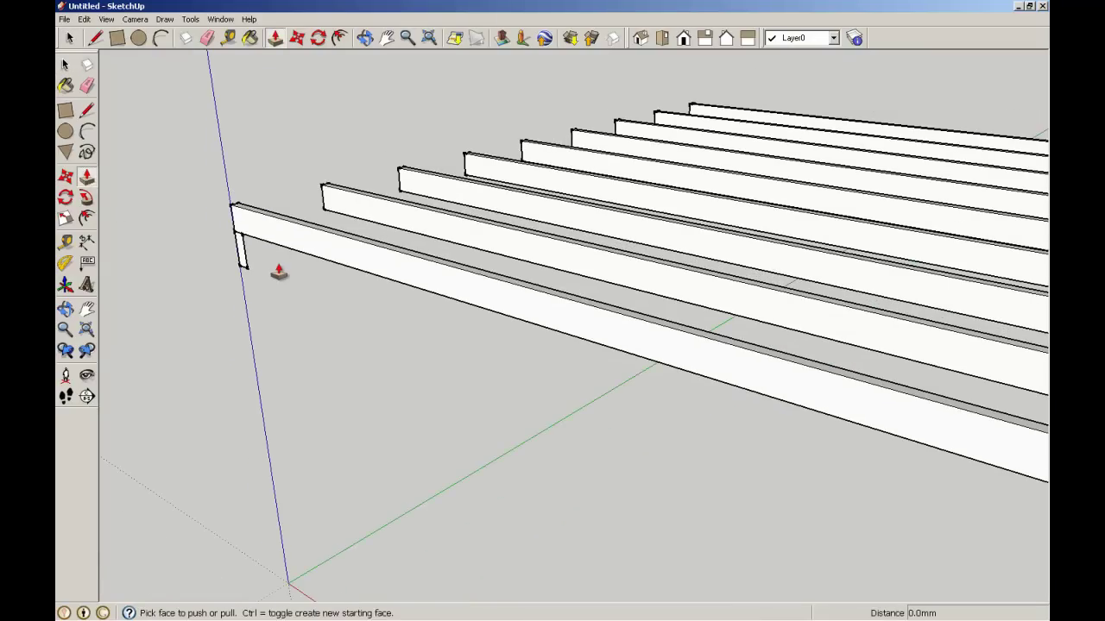
middle_drag(379, 308, 366, 323)
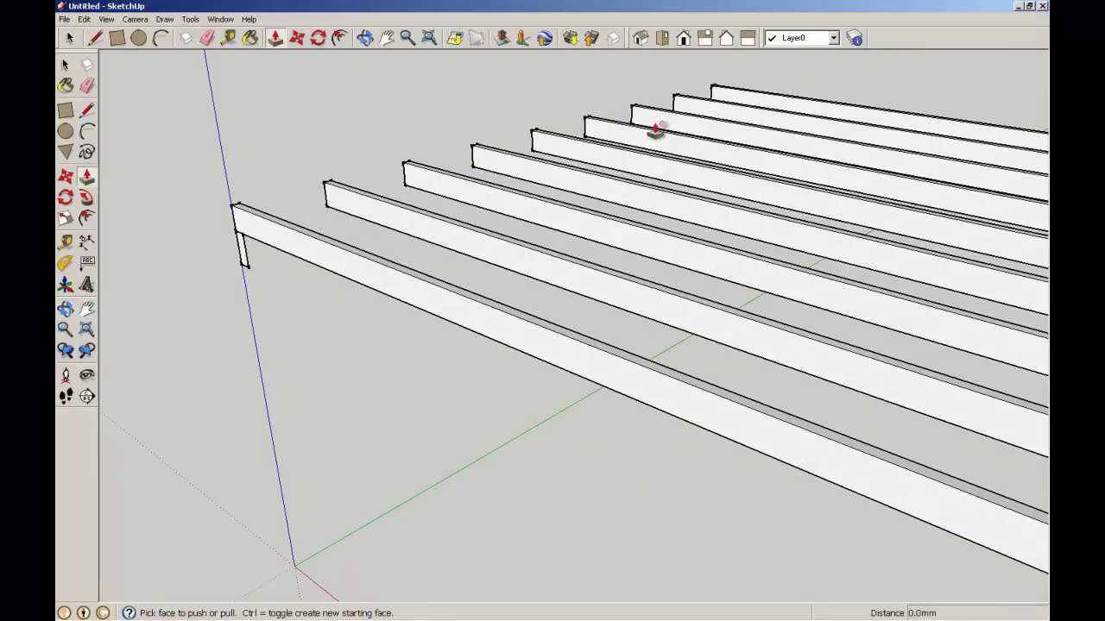
scroll(267, 253, up, 4)
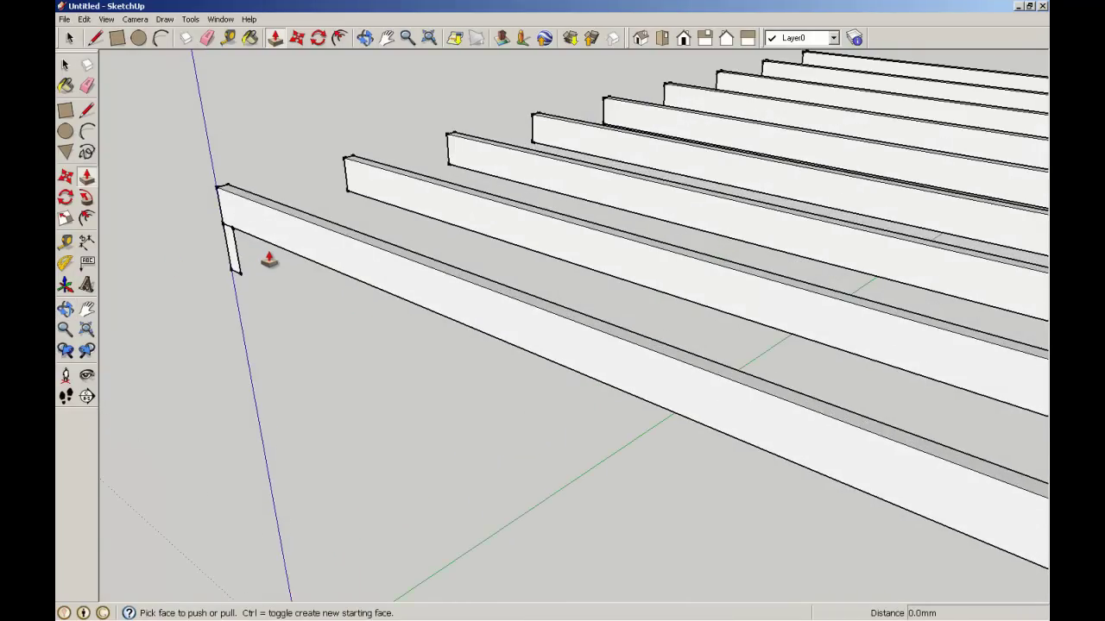
click(224, 247)
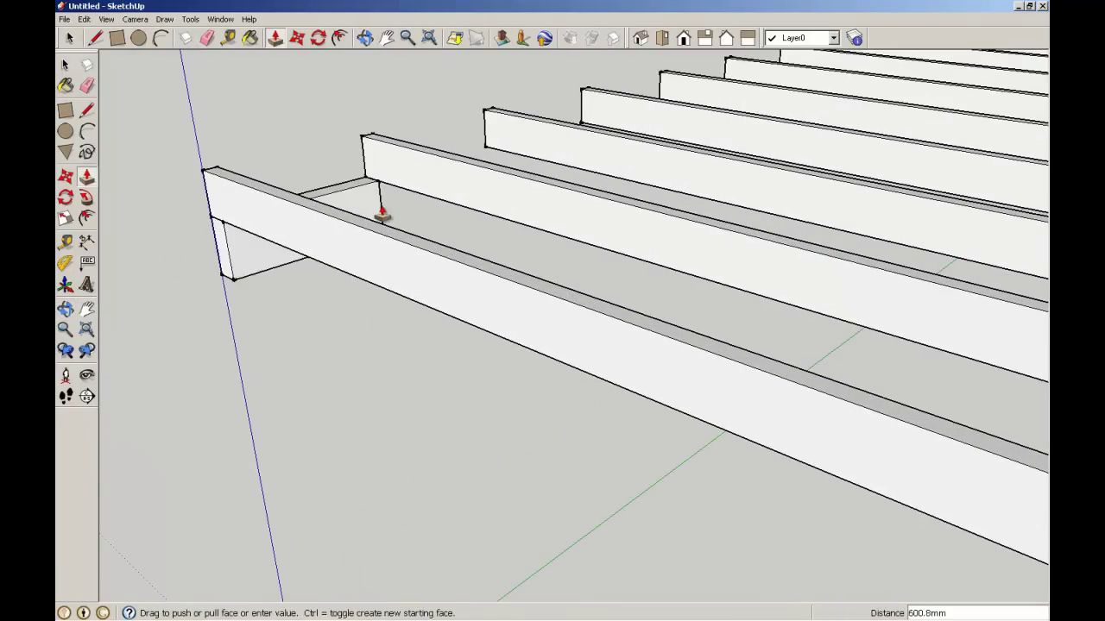
scroll(691, 150, down, 5)
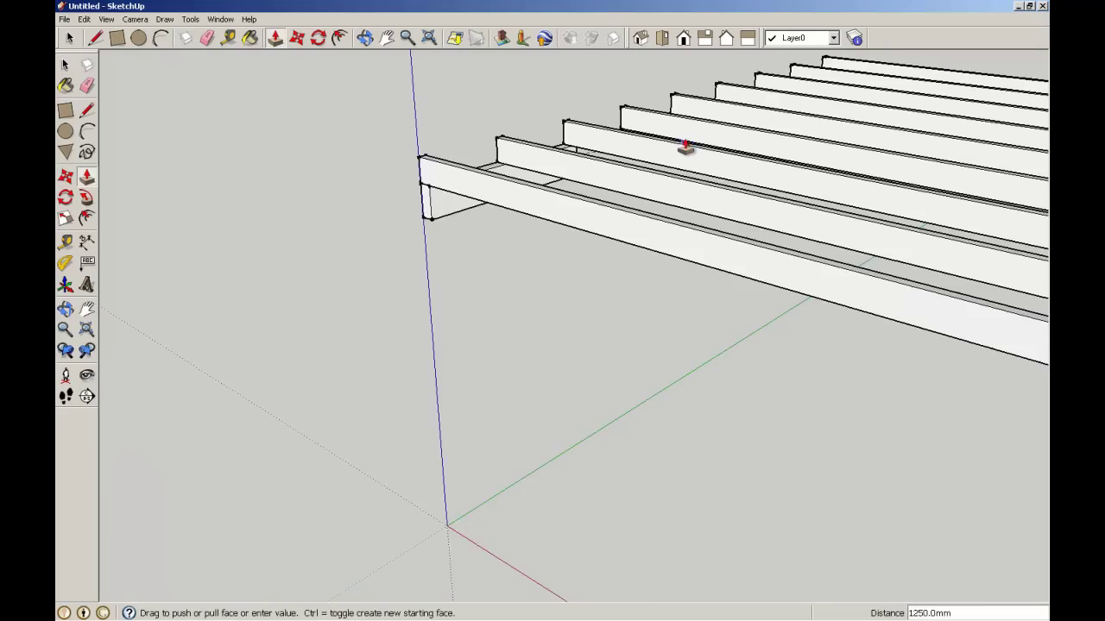
middle_drag(742, 135, 654, 250)
scroll(697, 259, down, 3)
middle_drag(997, 315, 906, 254)
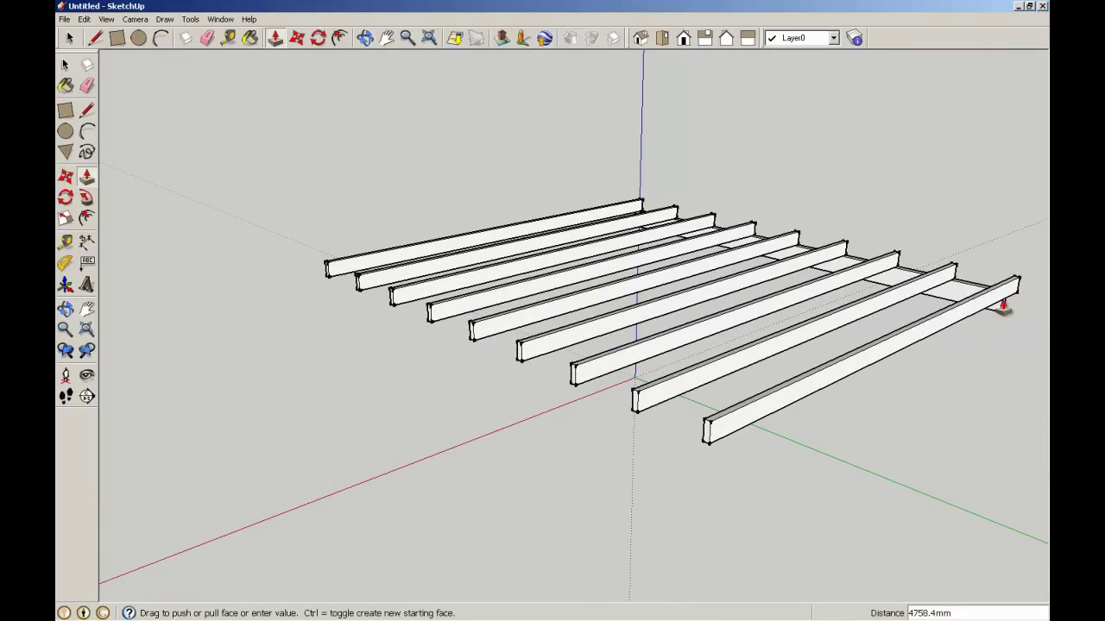
scroll(1024, 292, up, 4)
scroll(1025, 292, up, 2)
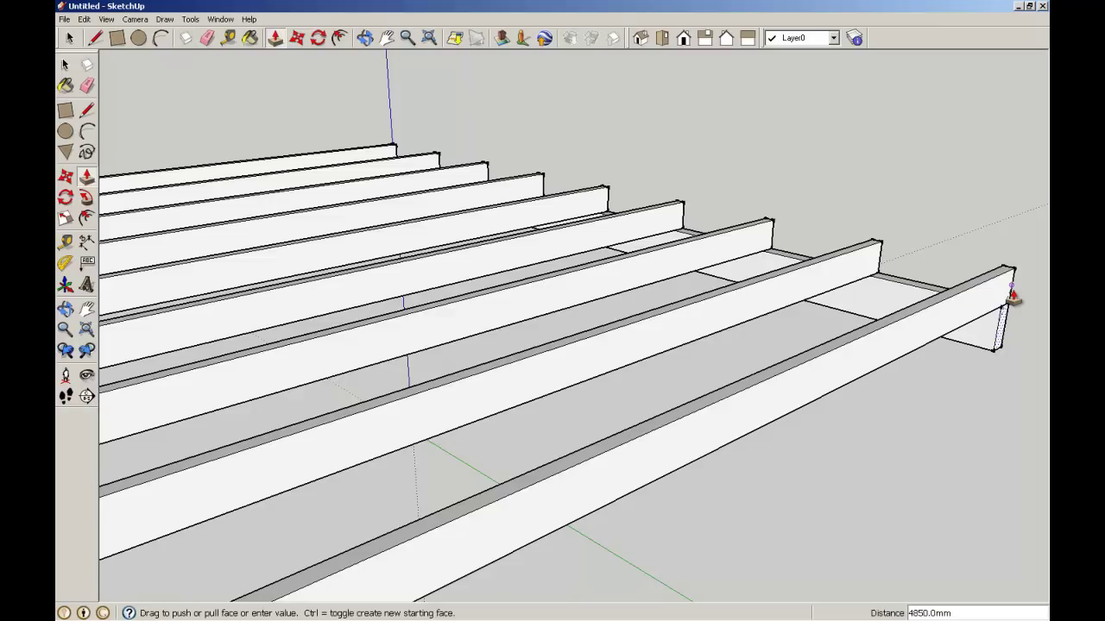
click(1012, 296)
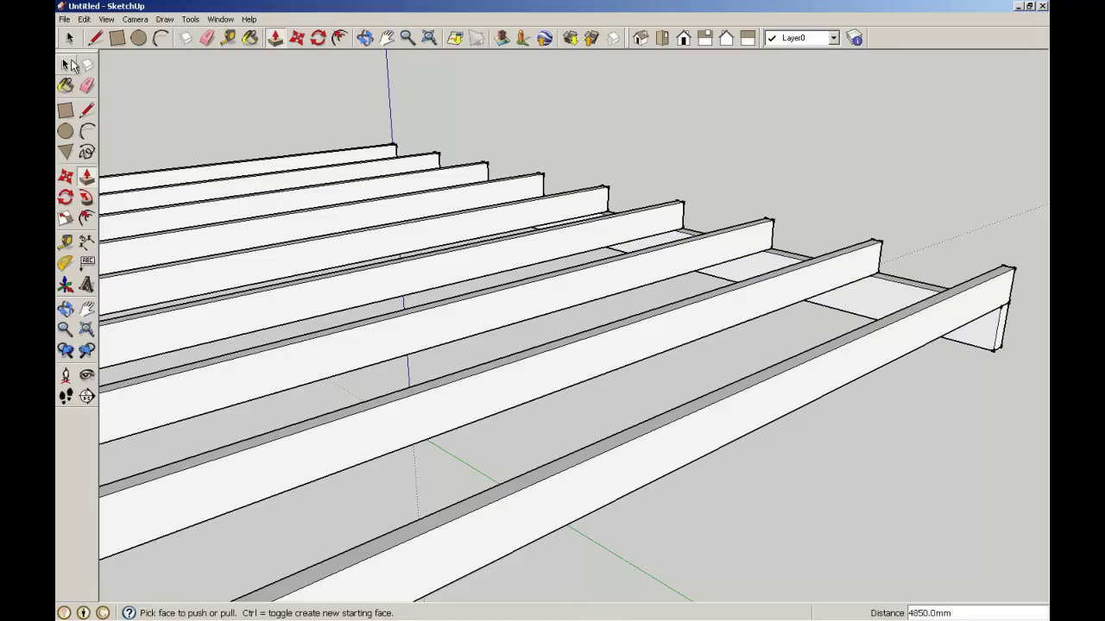
click(69, 64)
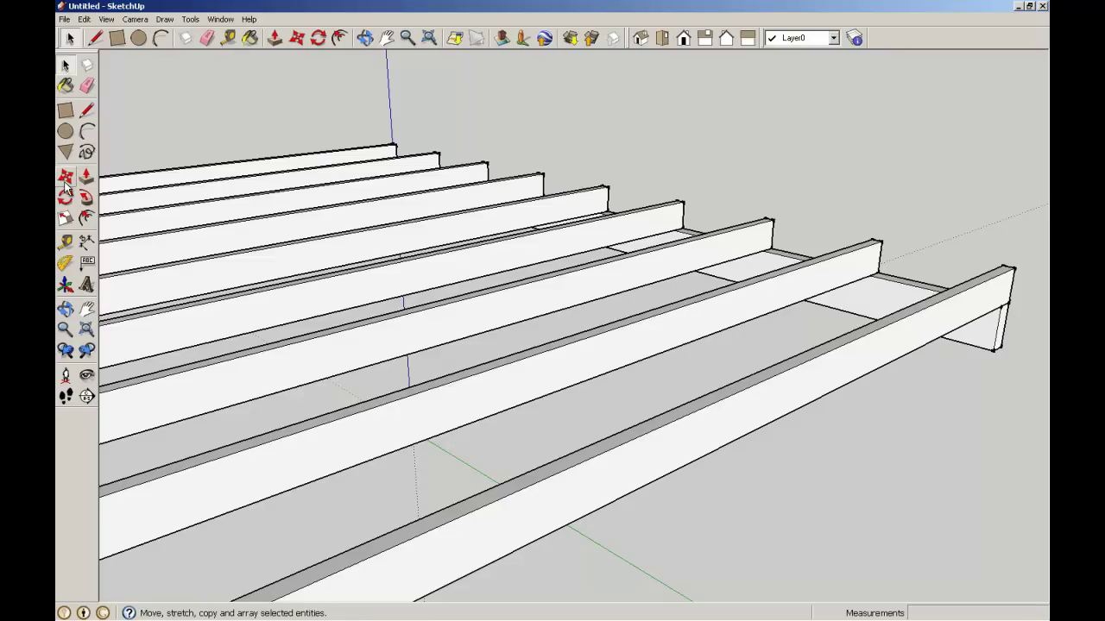
- Make the bearer beam a component named 'B'
click(69, 315)
drag(375, 345, 592, 371)
scroll(374, 320, up, 4)
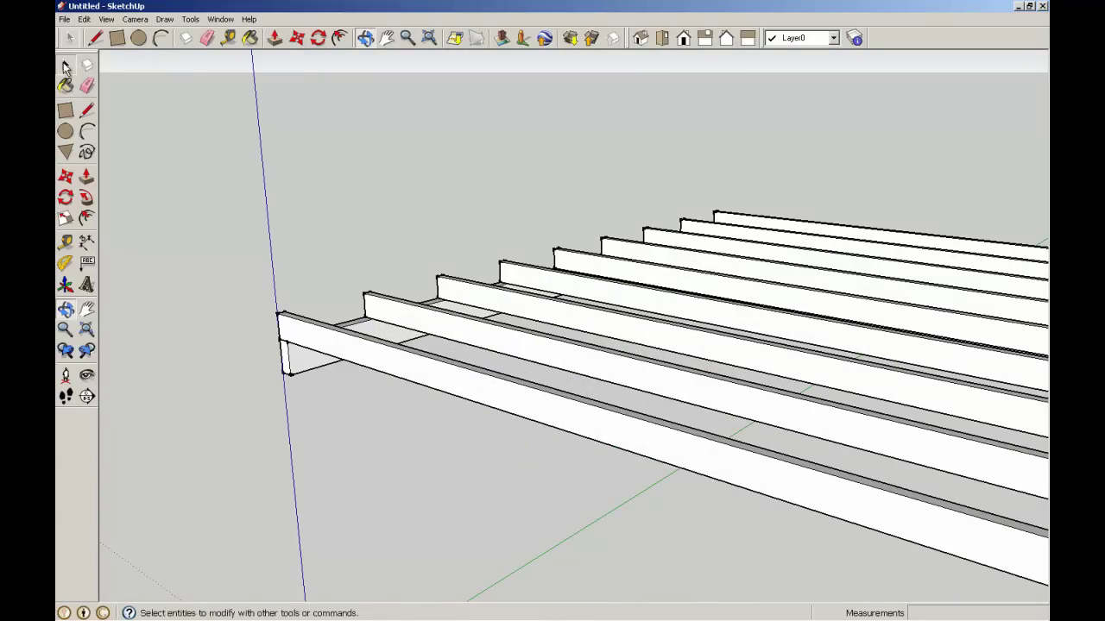
click(67, 67)
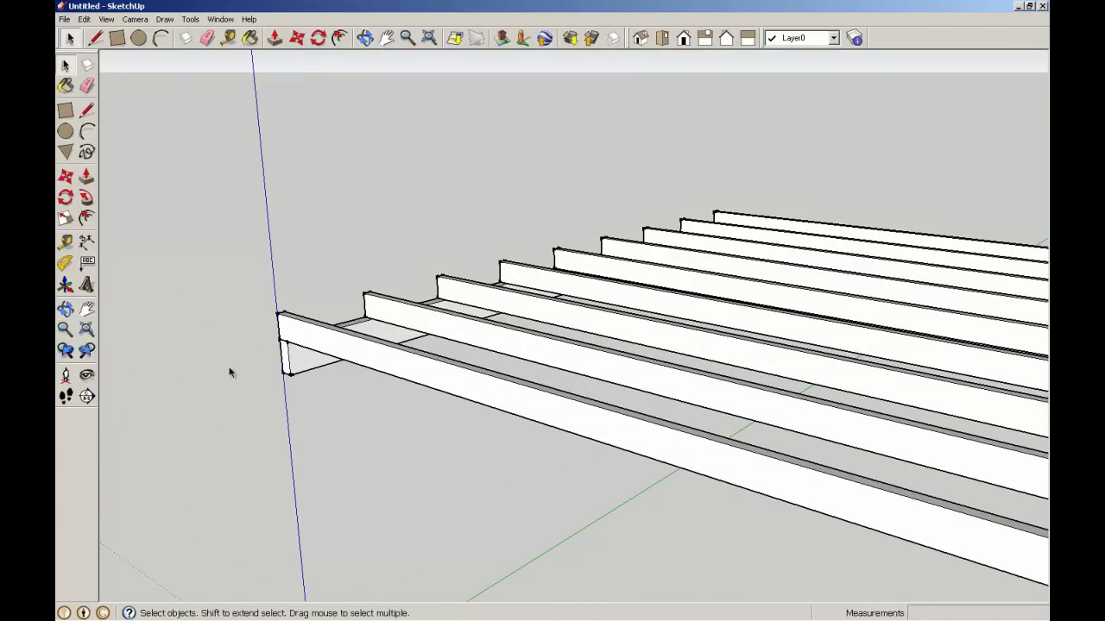
click(306, 366)
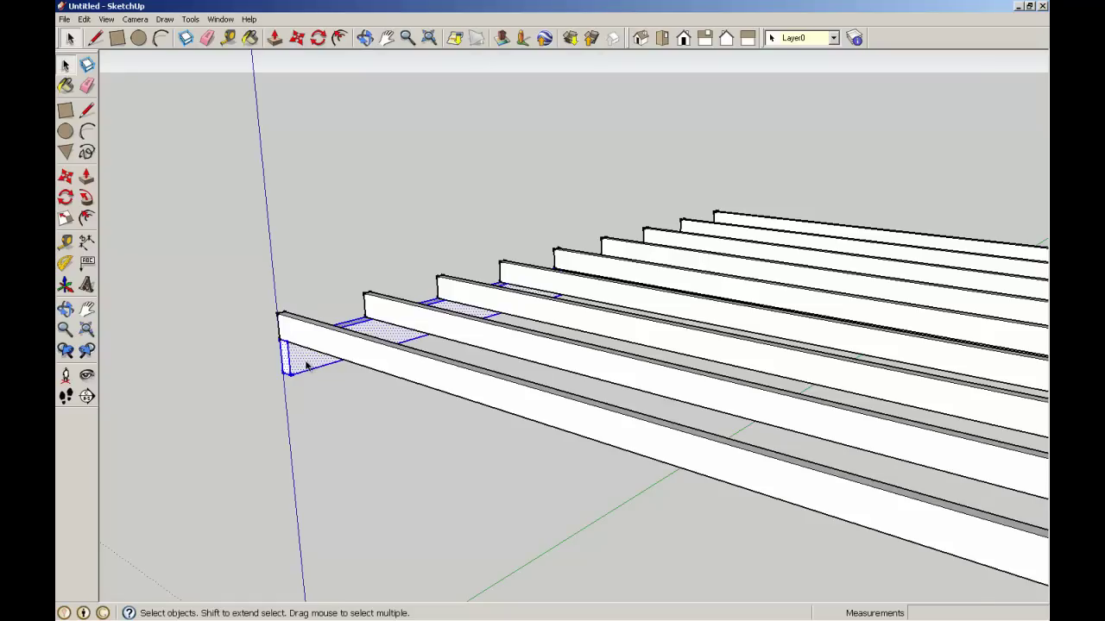
click(88, 67)
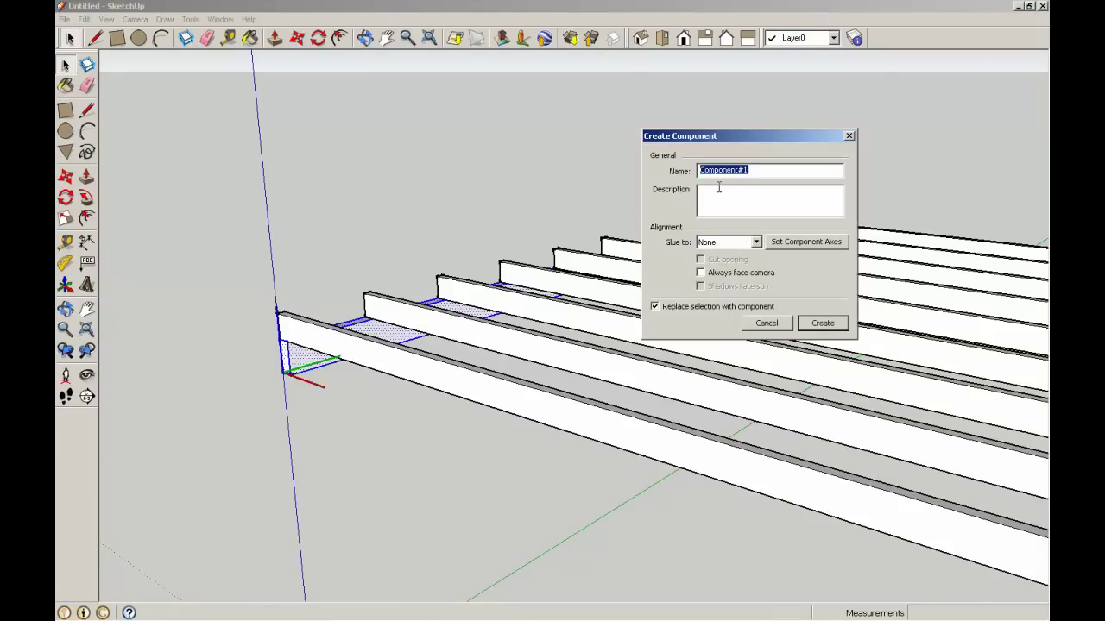
text(Beam 1)
click(828, 324)
- Move the beam component 450 mm in from the joist ends
scroll(259, 357, up, 5)
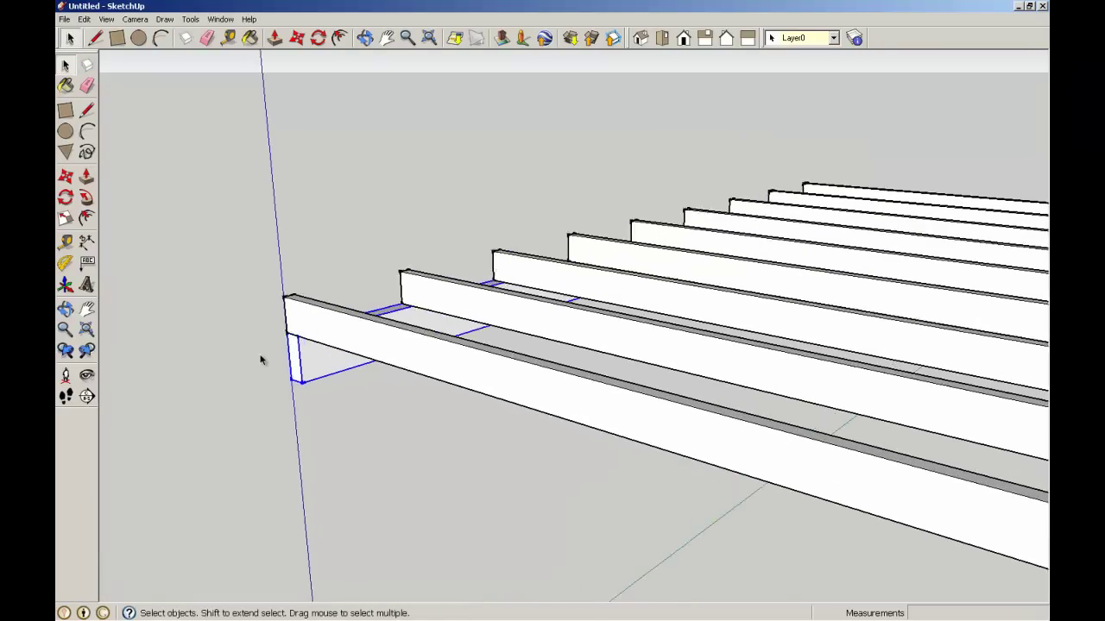
click(66, 176)
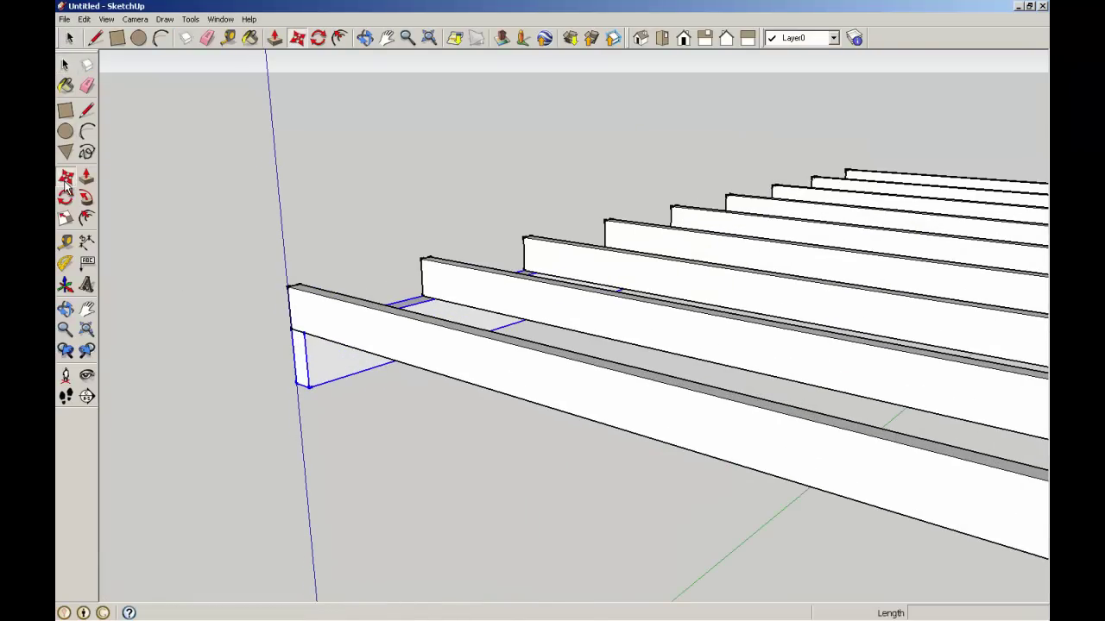
click(291, 331)
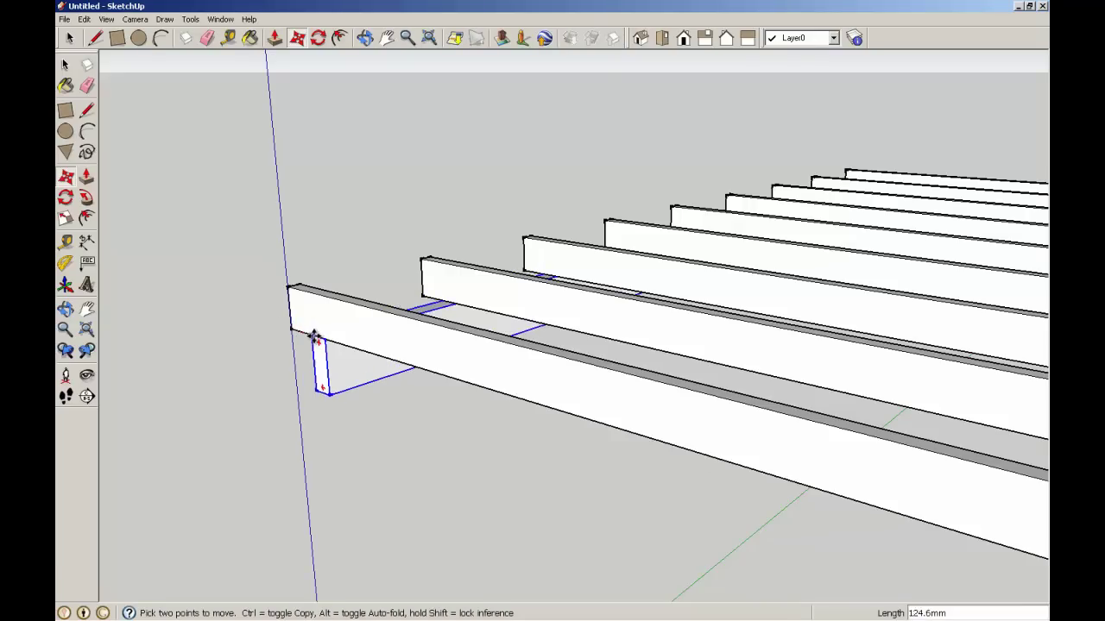
text(4)
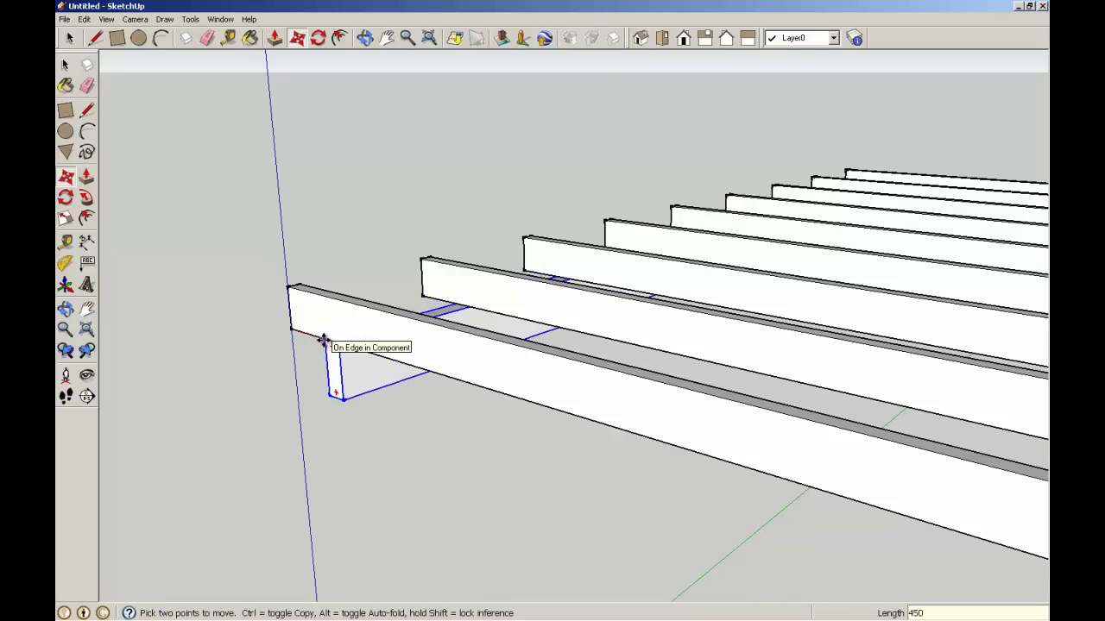
text(50)
key(Return)
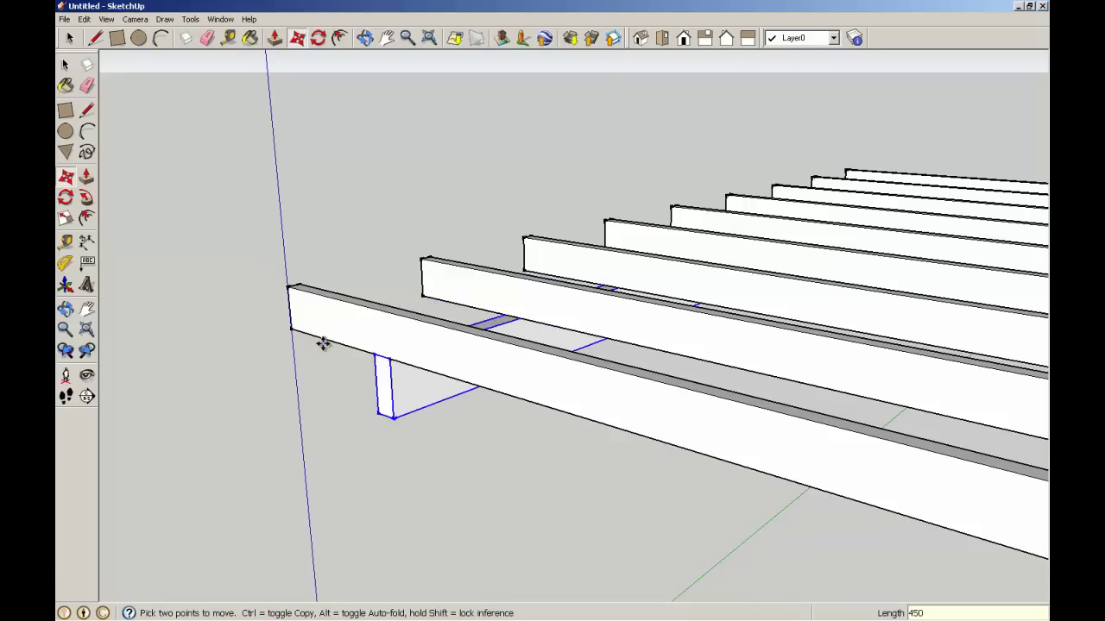
click(389, 360)
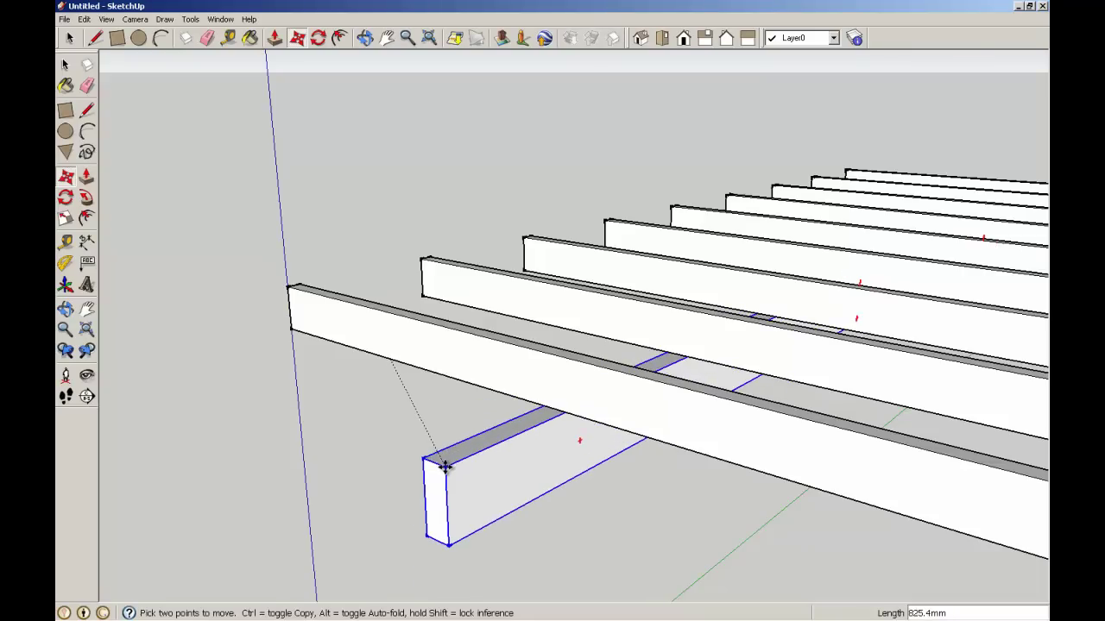
- Copy the beam component across to the far joist ends
key(ctrl)
scroll(440, 457, down, 5)
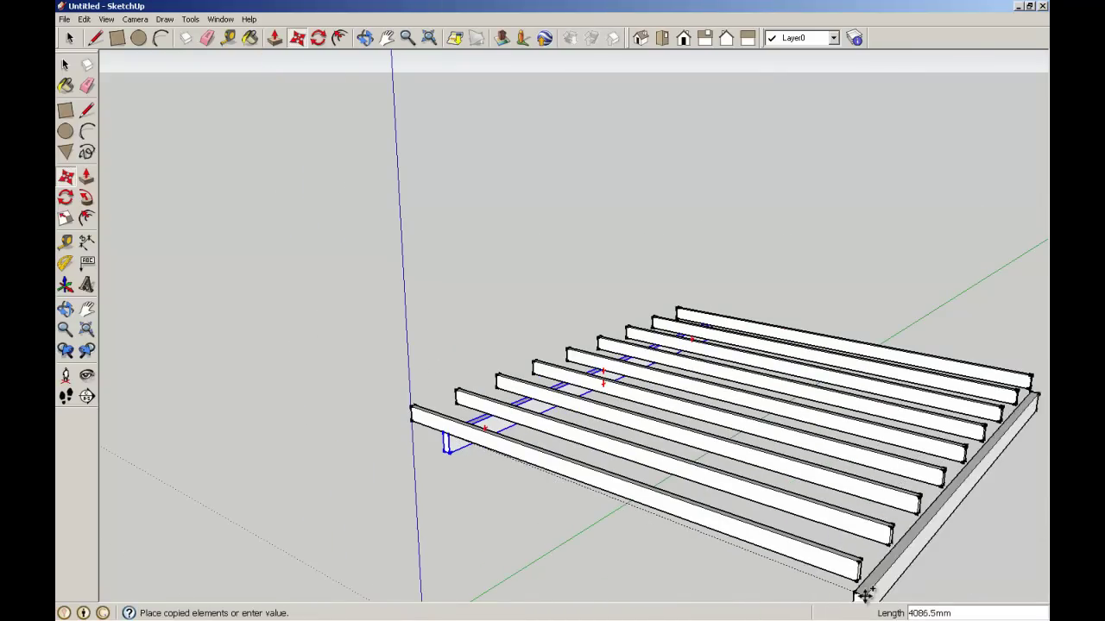
scroll(859, 590, up, 6)
scroll(859, 589, up, 3)
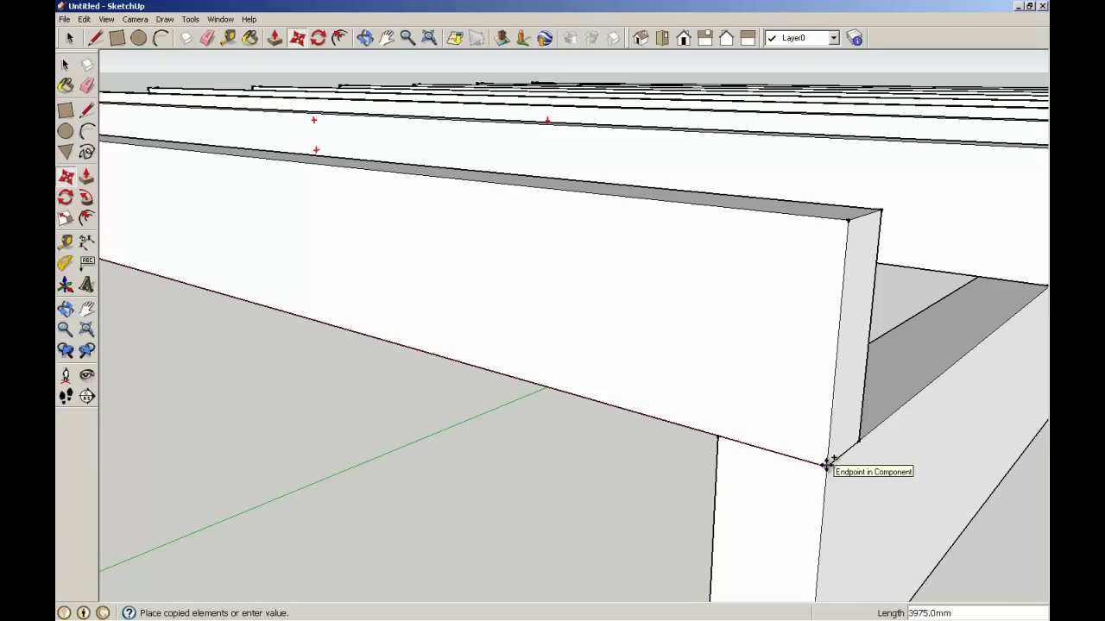
click(828, 465)
scroll(788, 482, down, 4)
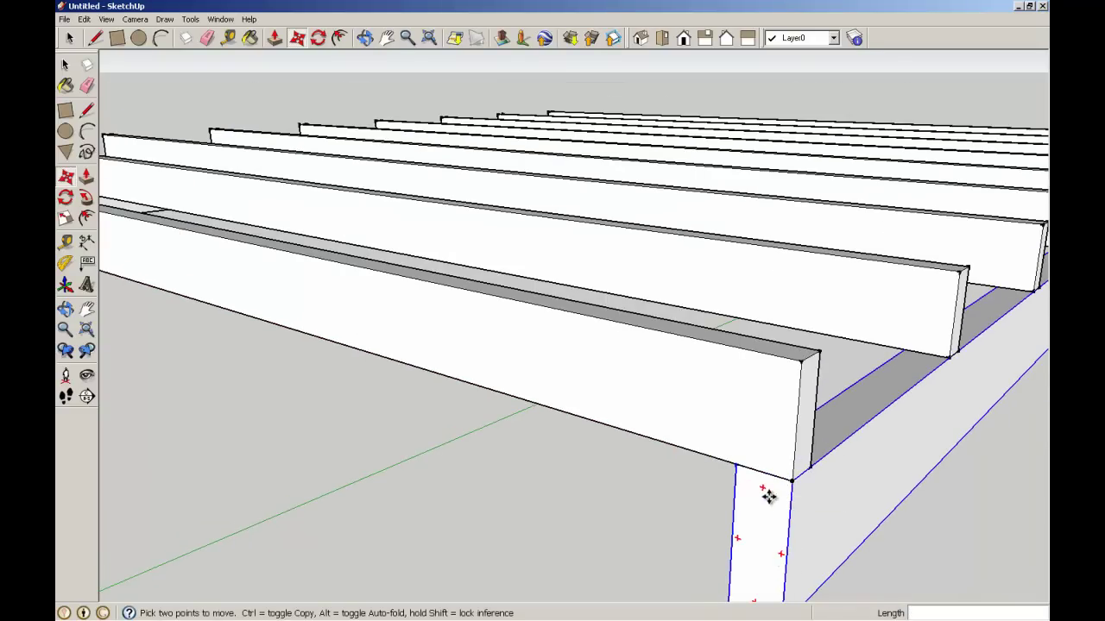
key(space)
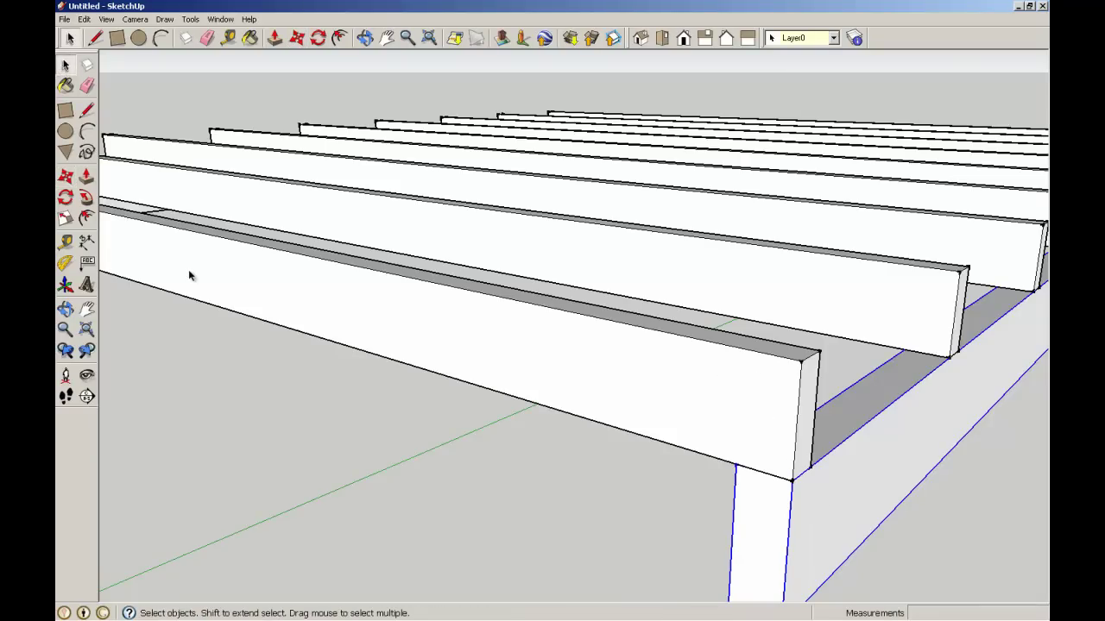
- Slide the copied beam 450 mm along the red axis, in from the joist ends
click(66, 176)
click(772, 526)
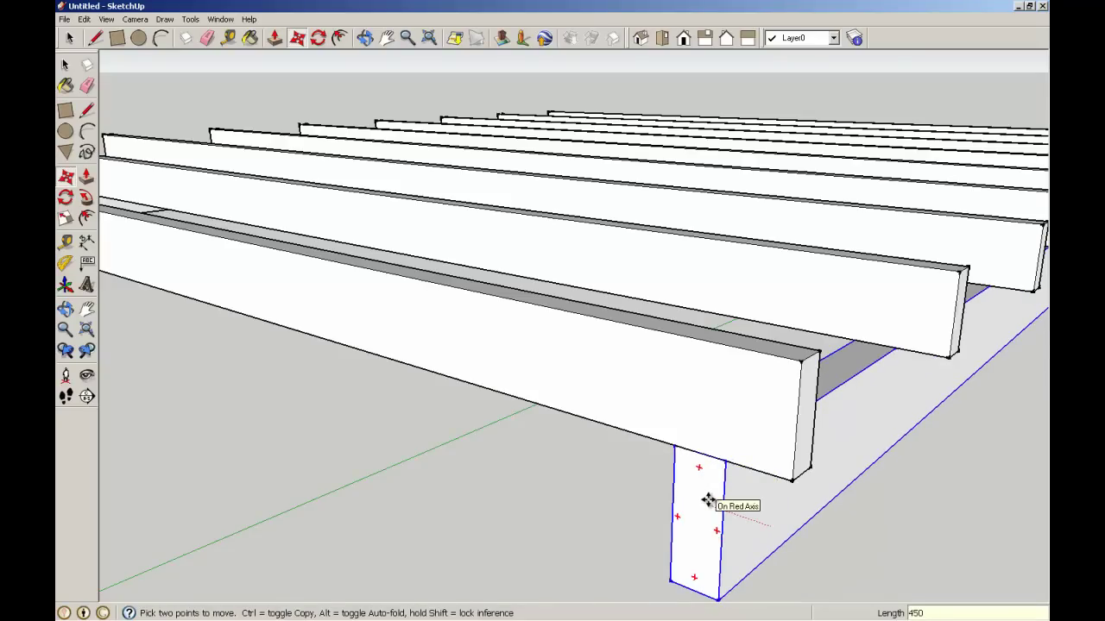
text(450)
key(Return)
key(space)
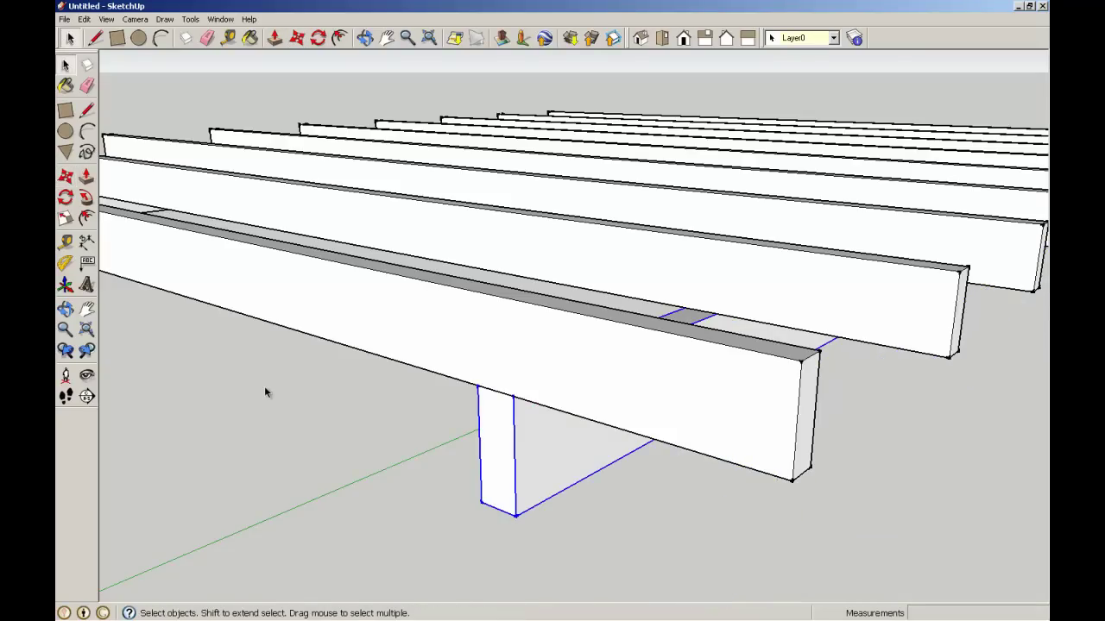
scroll(267, 393, down, 6)
- Draw a 100 by 100 mm square at the origin as the post base
mouse_move(234, 436)
middle_down()
mouse_move(263, 439)
mouse_move(226, 440)
middle_up()
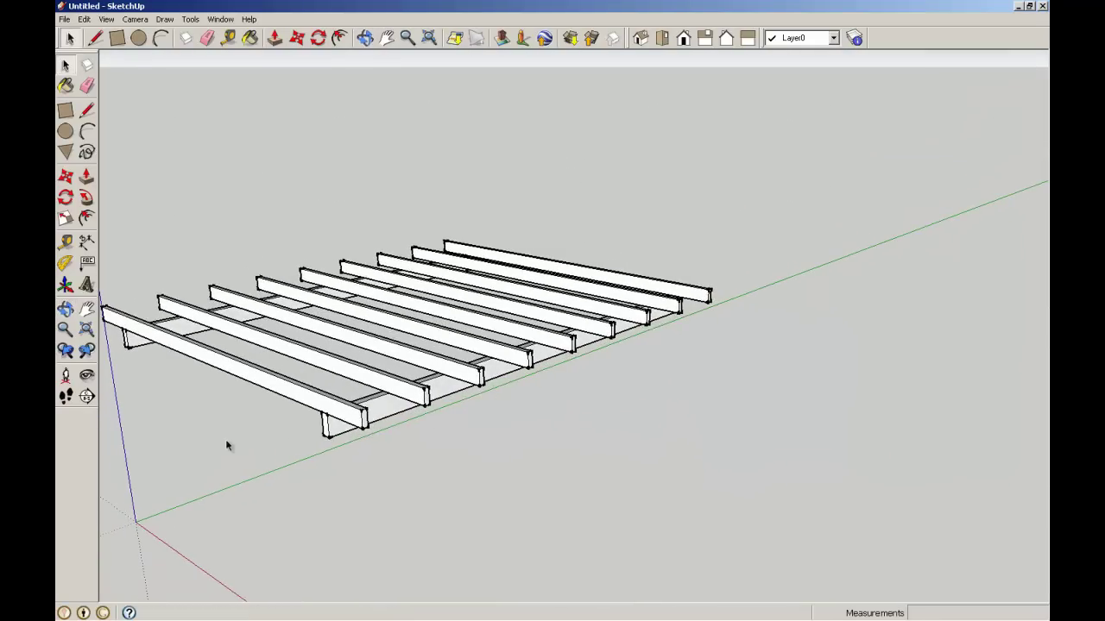
click(429, 40)
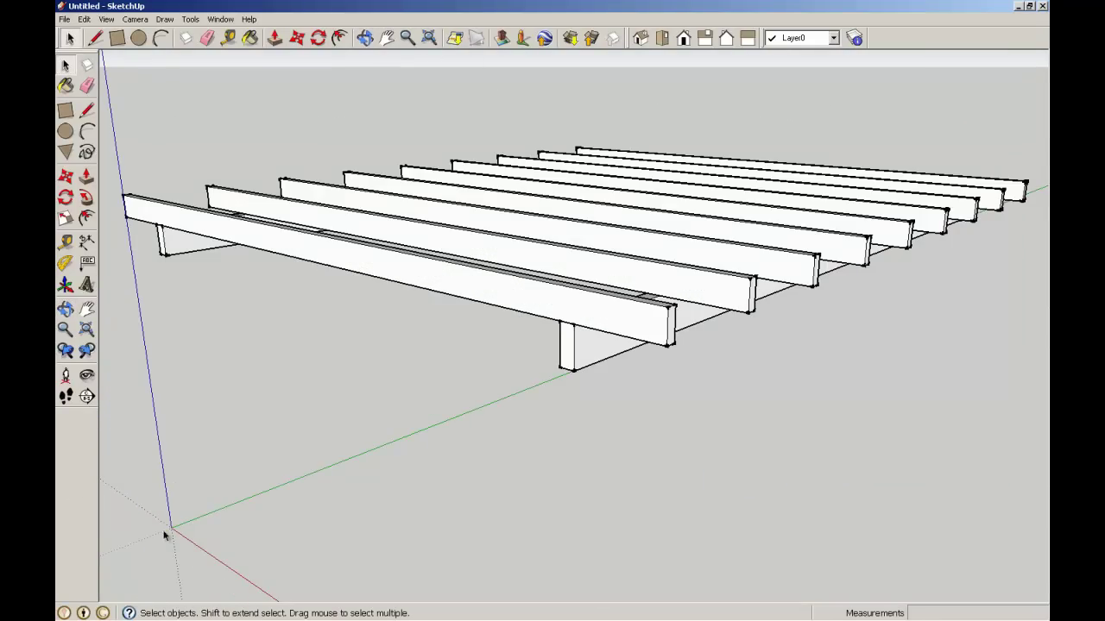
click(65, 110)
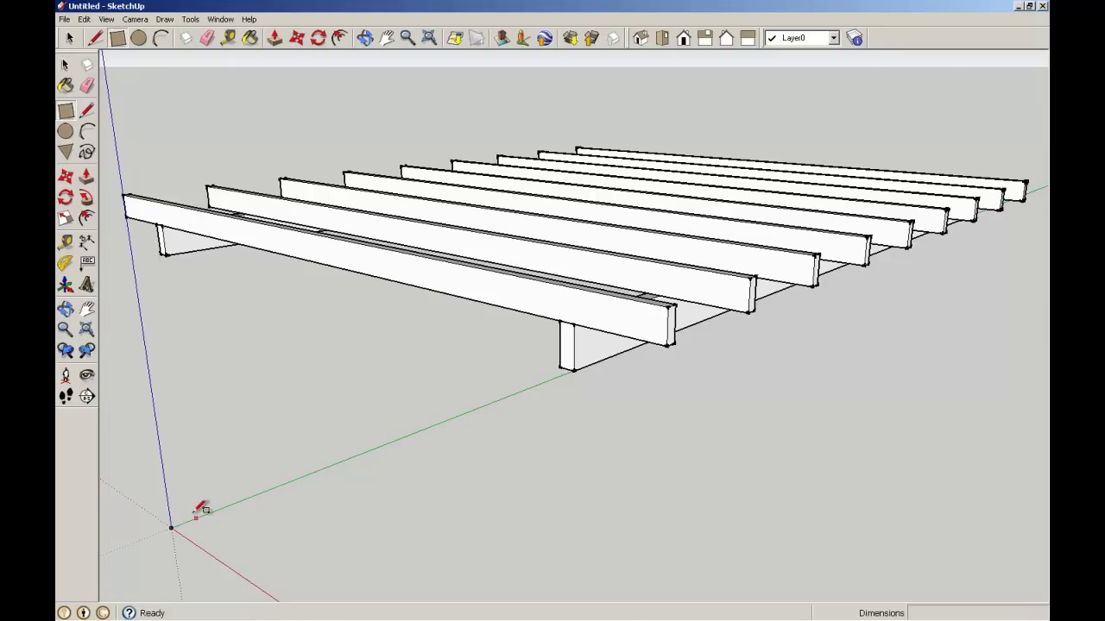
click(172, 528)
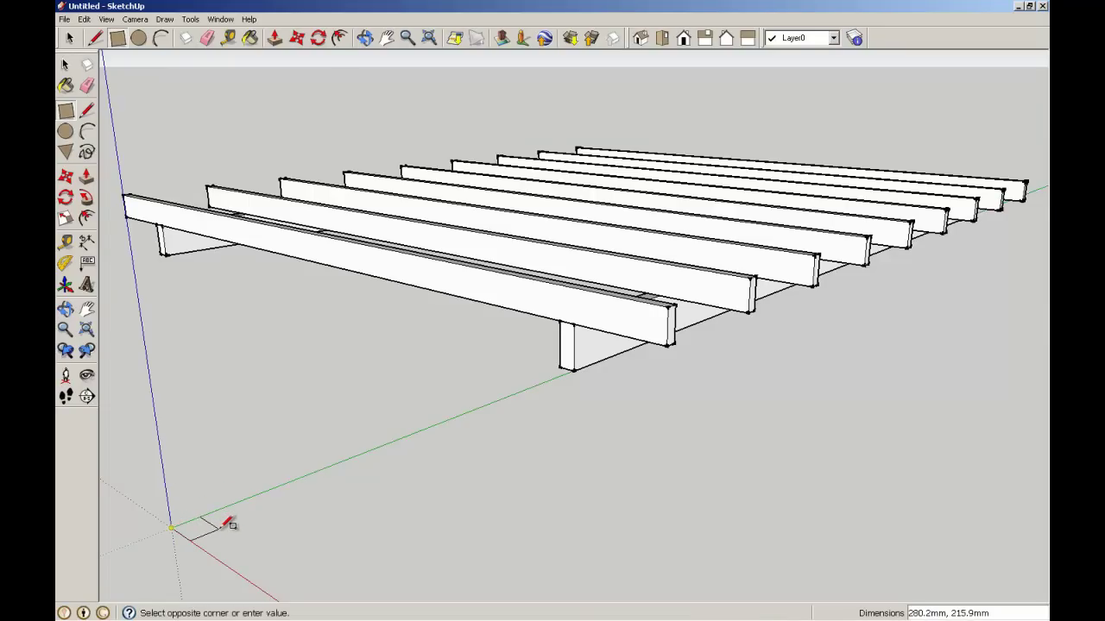
text(100,100)
key(Return)
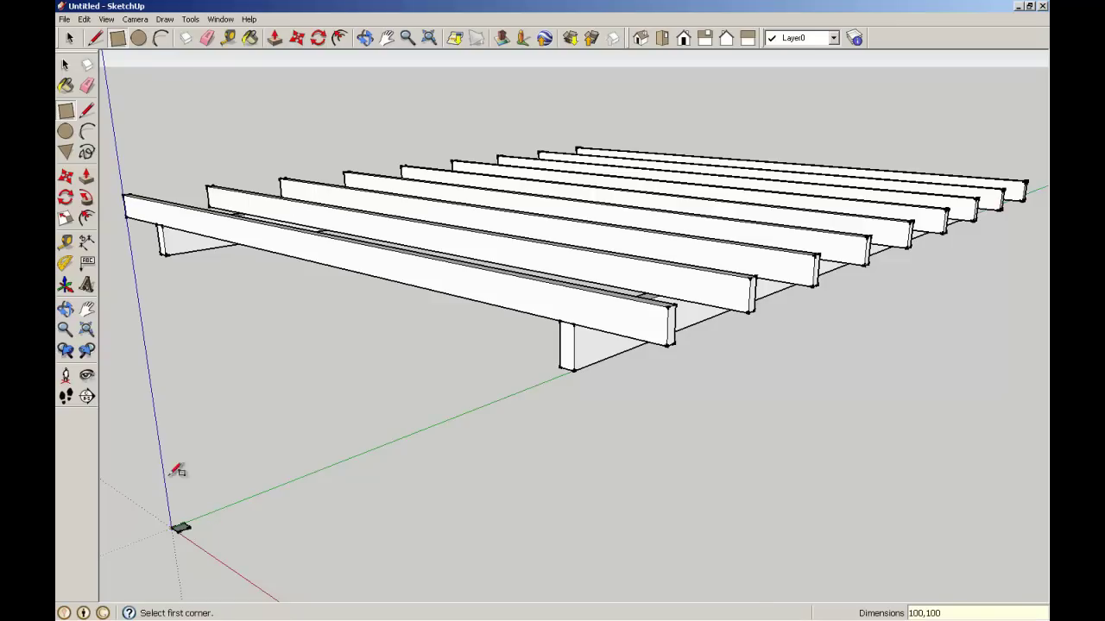
- Push/pull the square 2200 mm up to the beam's underside and zoom extents
click(87, 176)
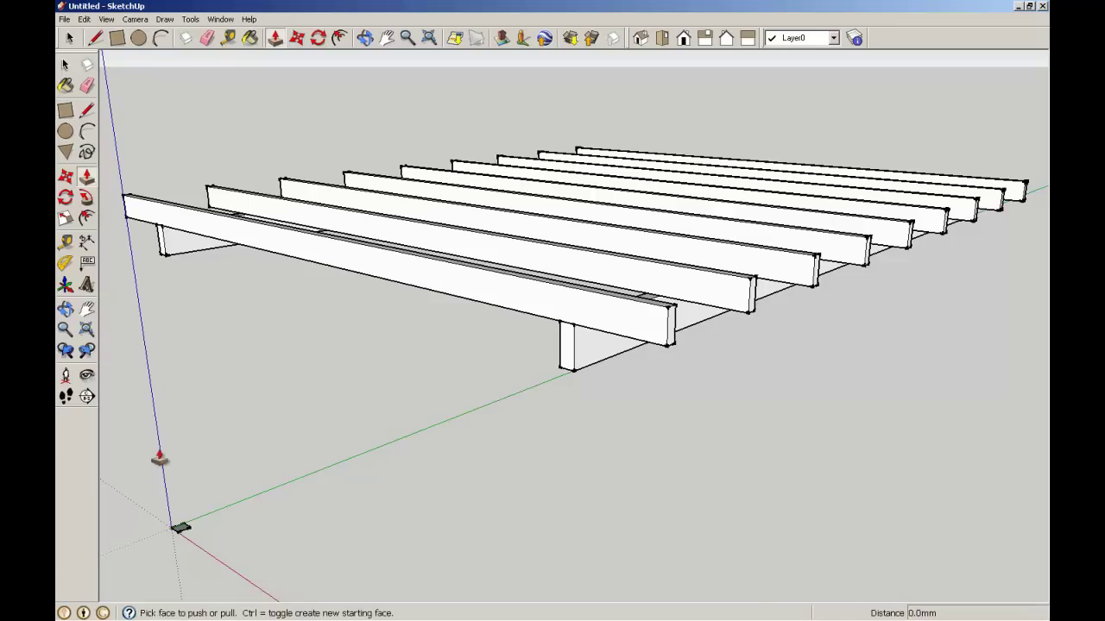
scroll(184, 504, up, 5)
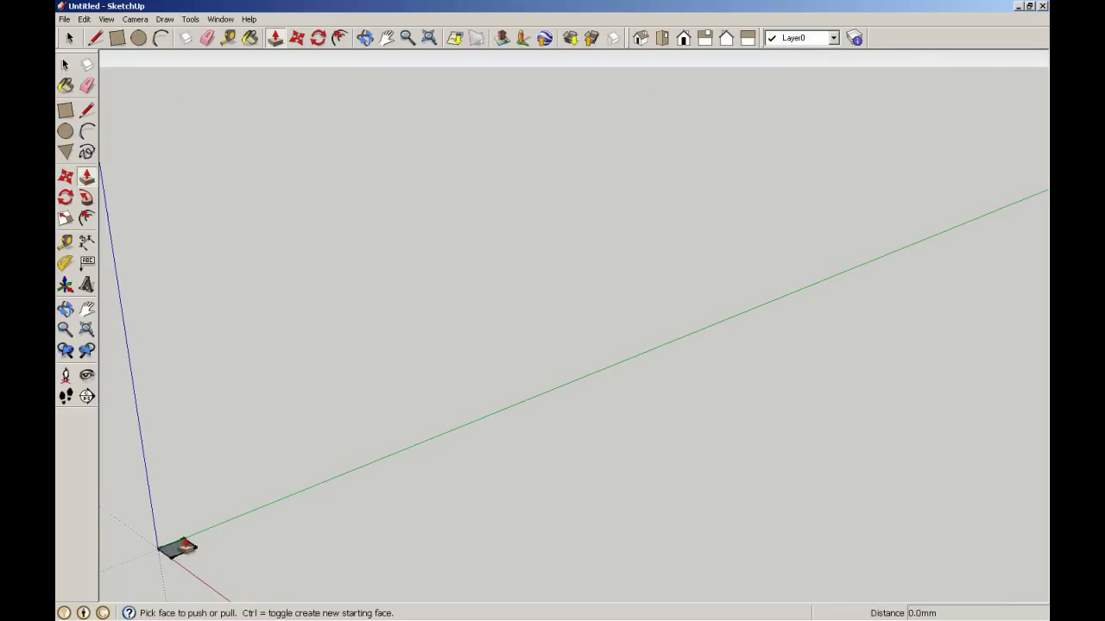
scroll(183, 545, up, 2)
click(185, 552)
scroll(173, 380, down, 3)
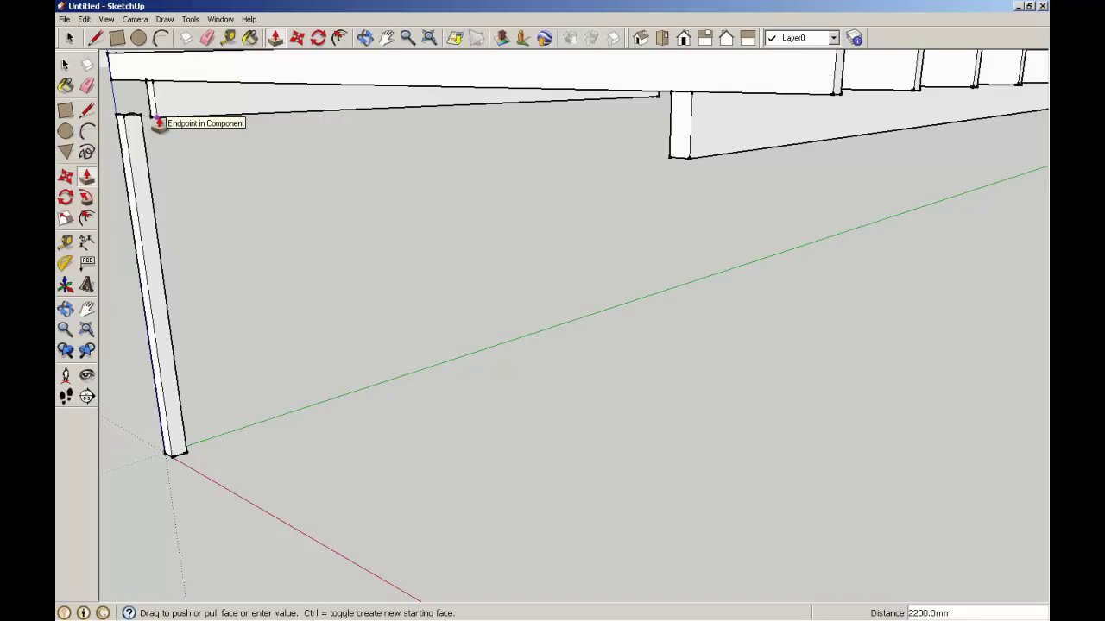
mouse_move(158, 124)
middle_down()
mouse_move(202, 109)
mouse_move(163, 124)
middle_up()
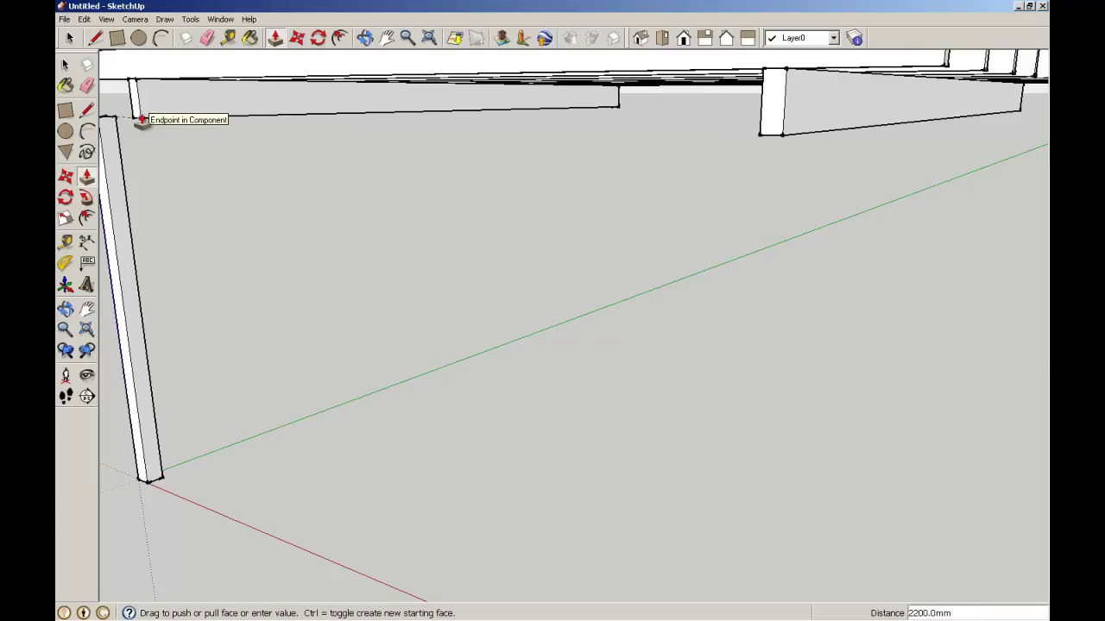
click(141, 120)
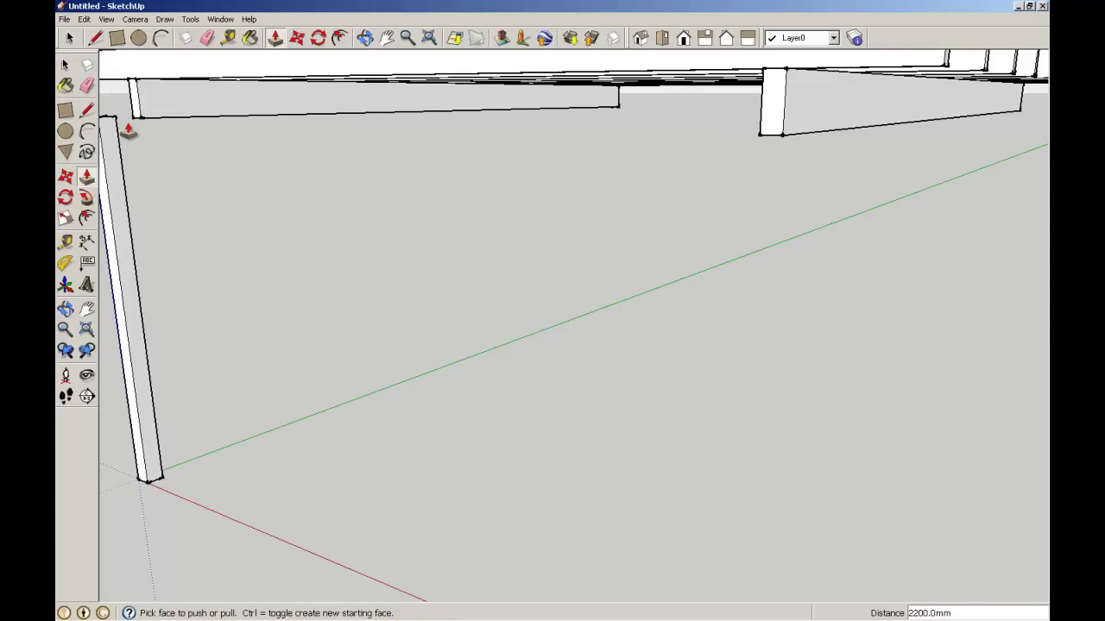
scroll(129, 128, down, 3)
scroll(128, 130, down, 1)
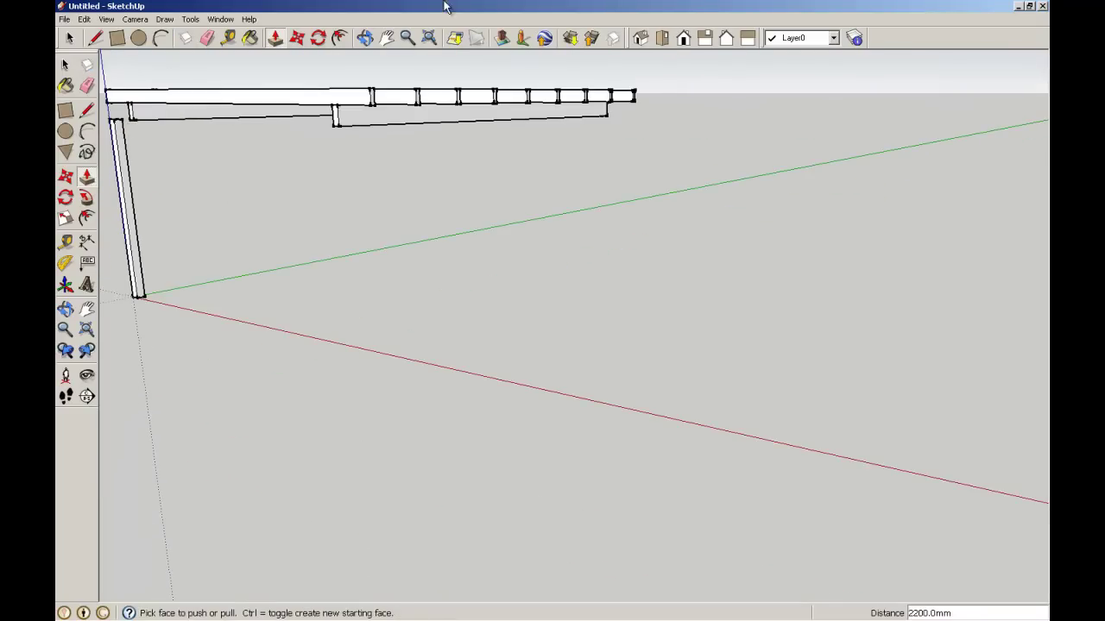
click(429, 38)
scroll(136, 210, up, 5)
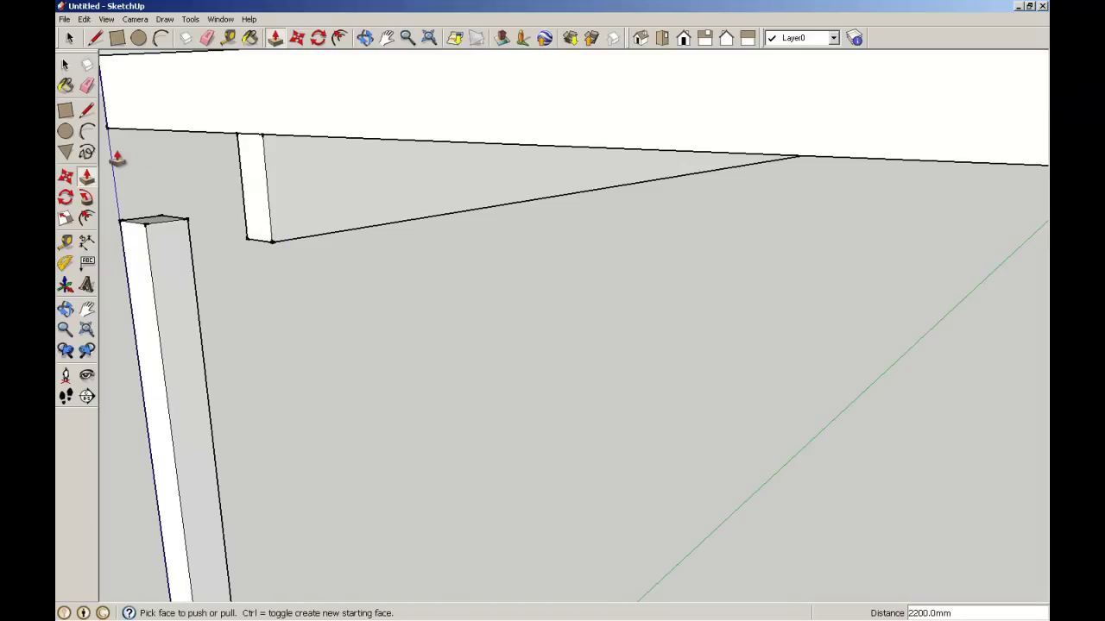
click(87, 175)
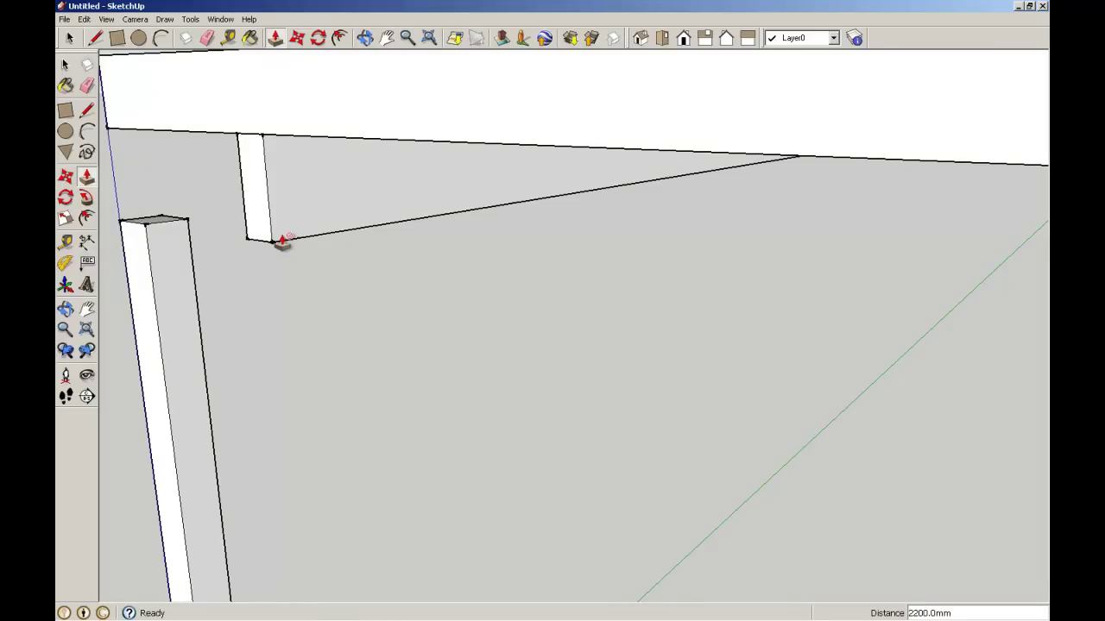
- Select the whole 2200 mm post and make it a component named 'Column 1'
click(68, 179)
key(space)
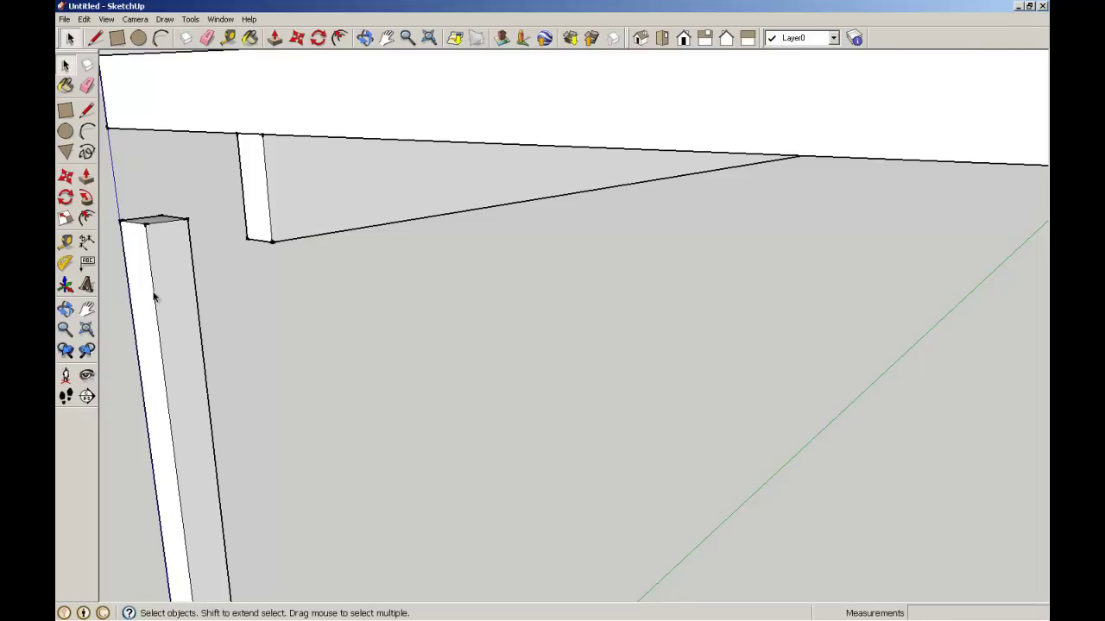
triple_click(163, 281)
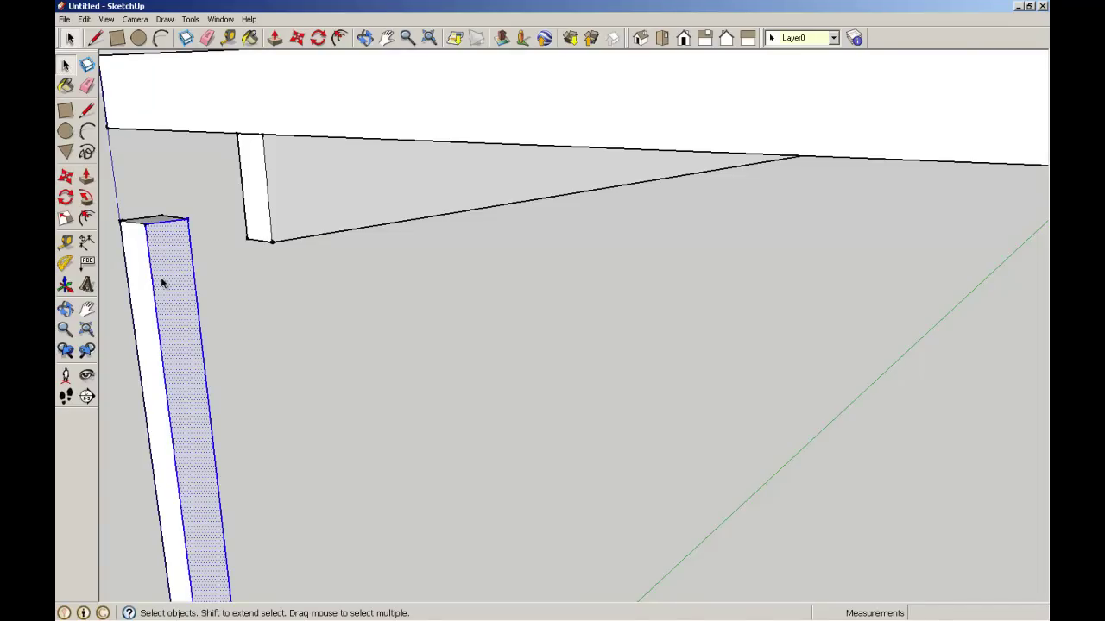
click(88, 66)
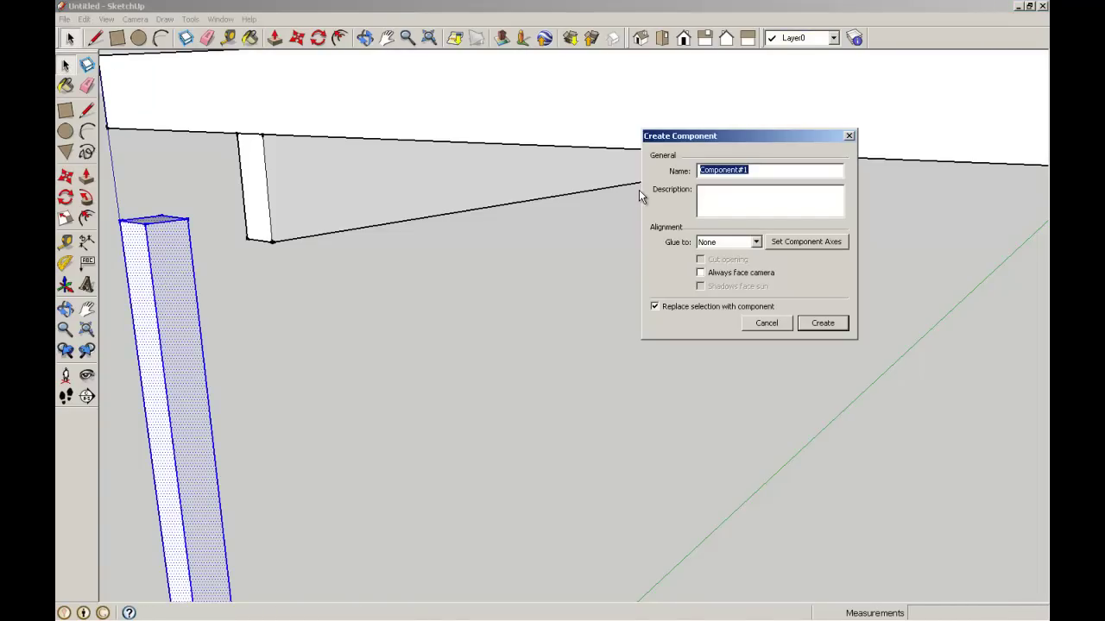
text(Column 1)
click(822, 322)
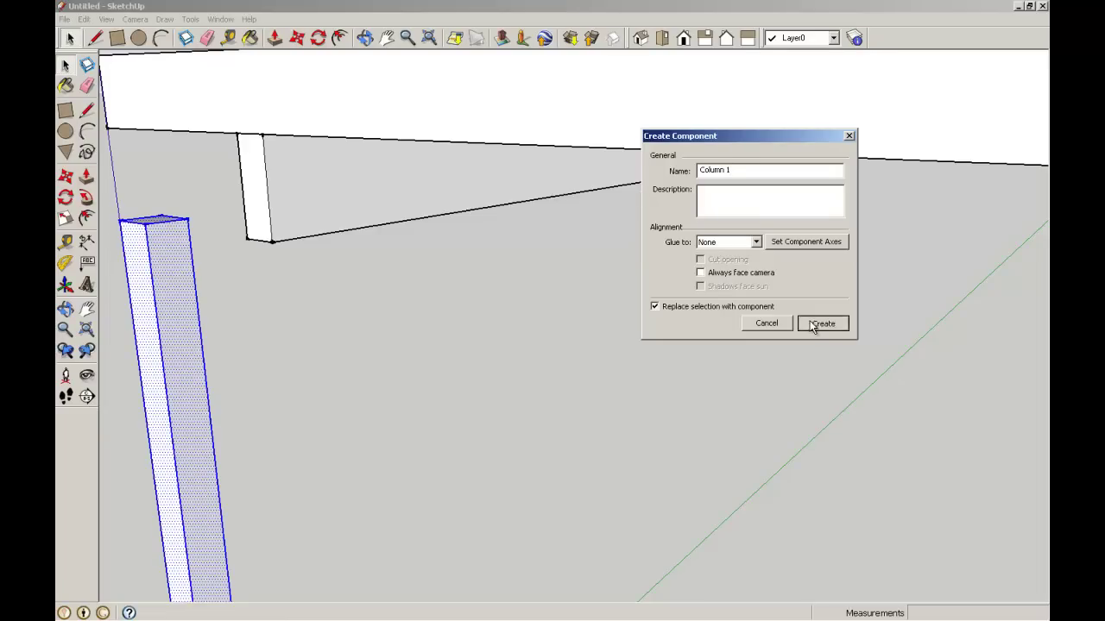
click(275, 354)
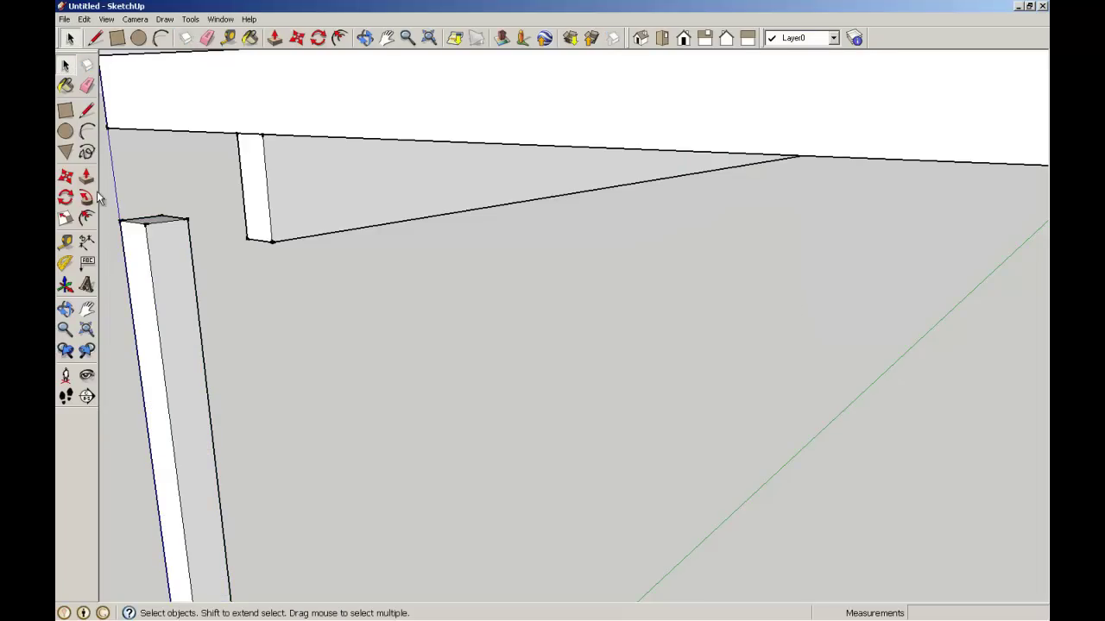
- Move the Column 1 post by its top-edge midpoint onto the beam end's midpoint
click(65, 176)
scroll(143, 223, up, 2)
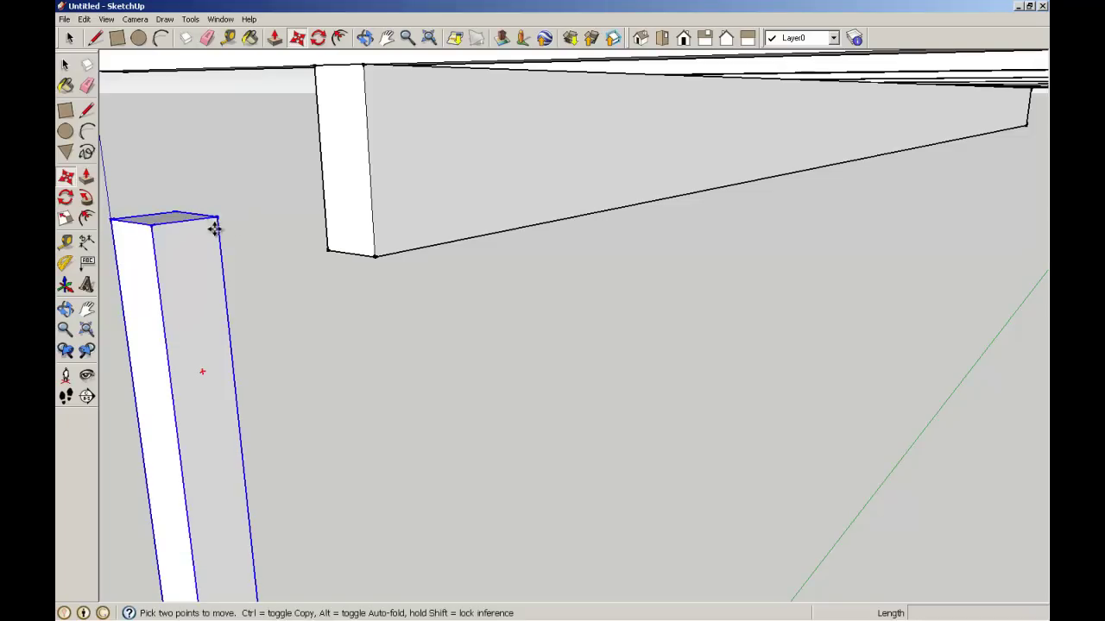
scroll(246, 215, down, 2)
middle_drag(246, 215, 156, 190)
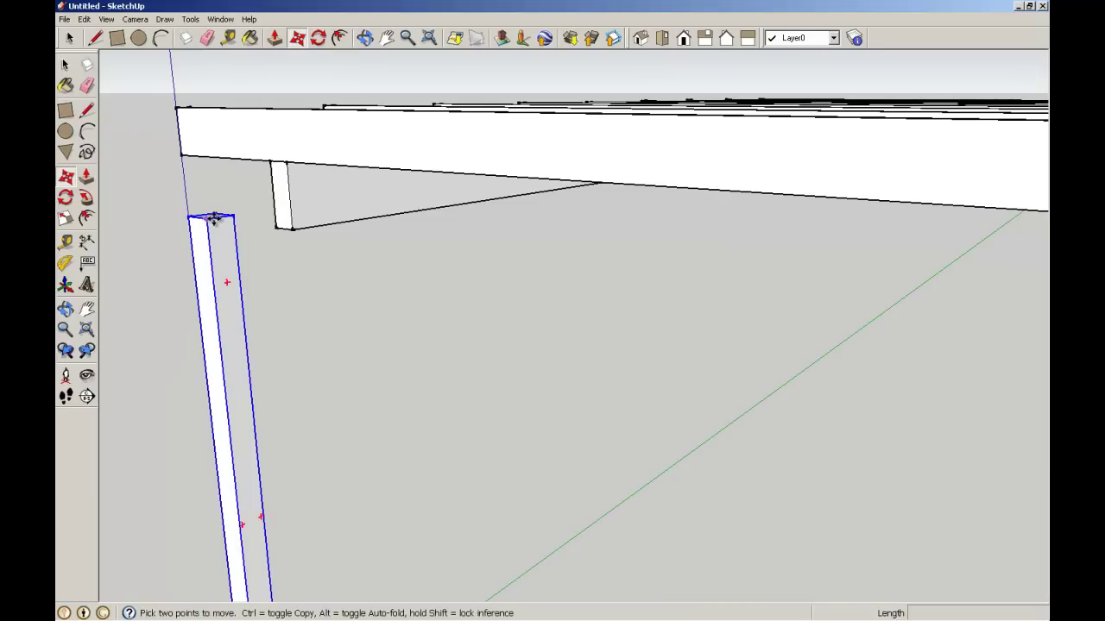
scroll(213, 219, down, 2)
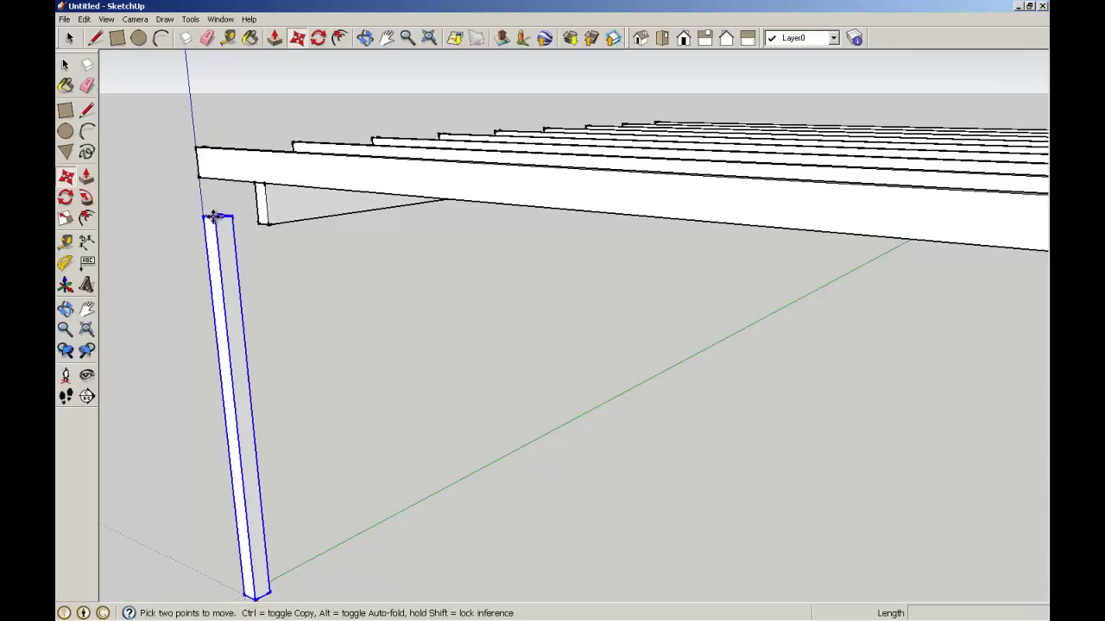
scroll(213, 219, up, 5)
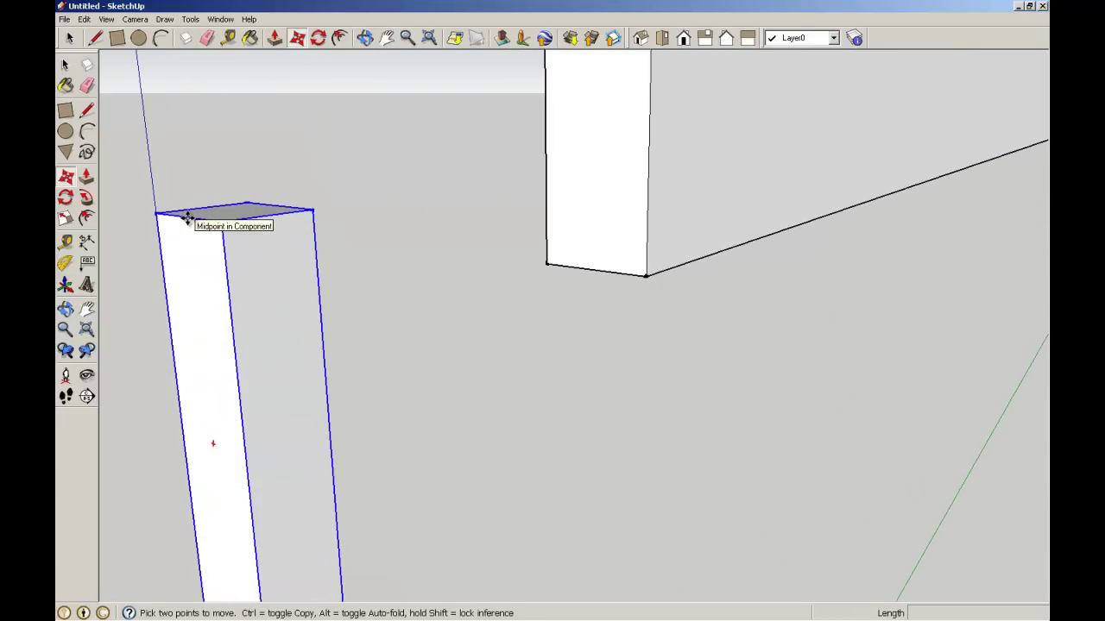
click(187, 217)
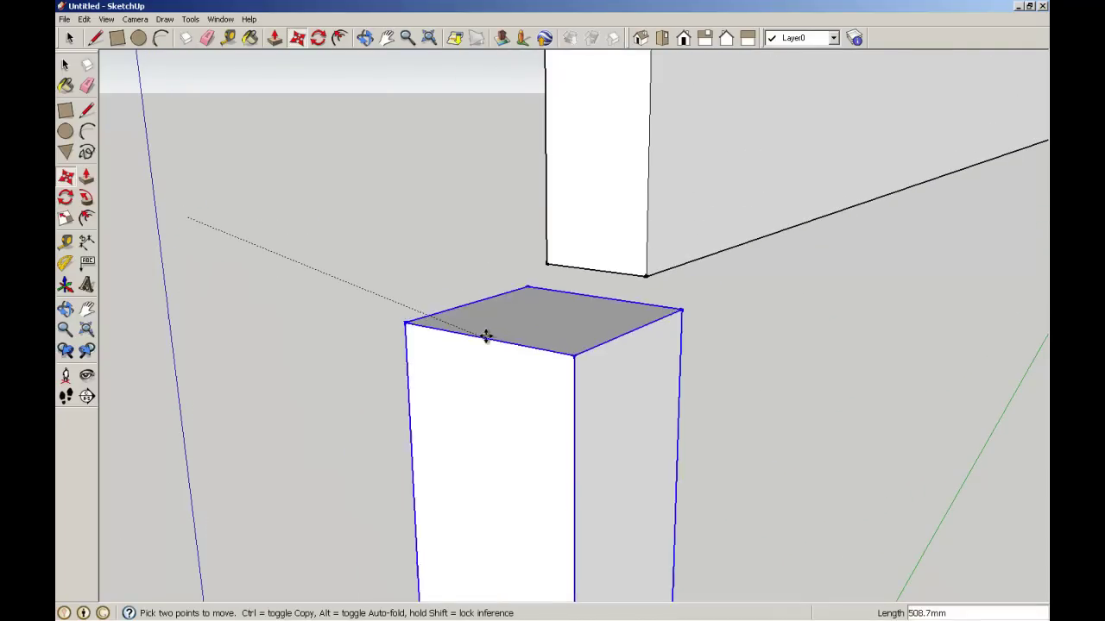
click(596, 271)
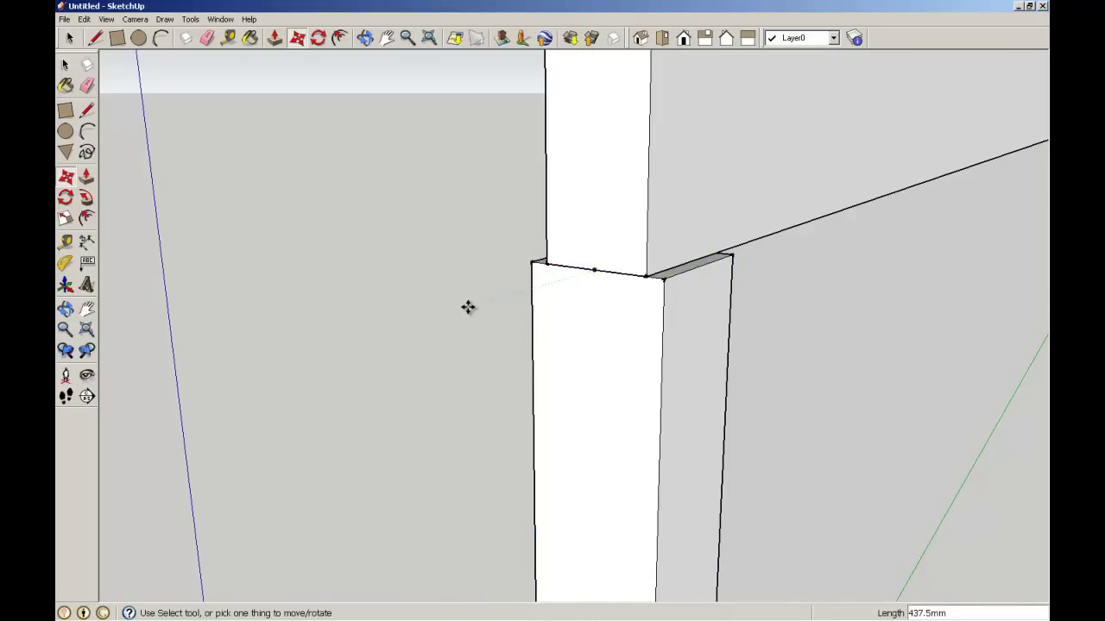
scroll(469, 306, down, 3)
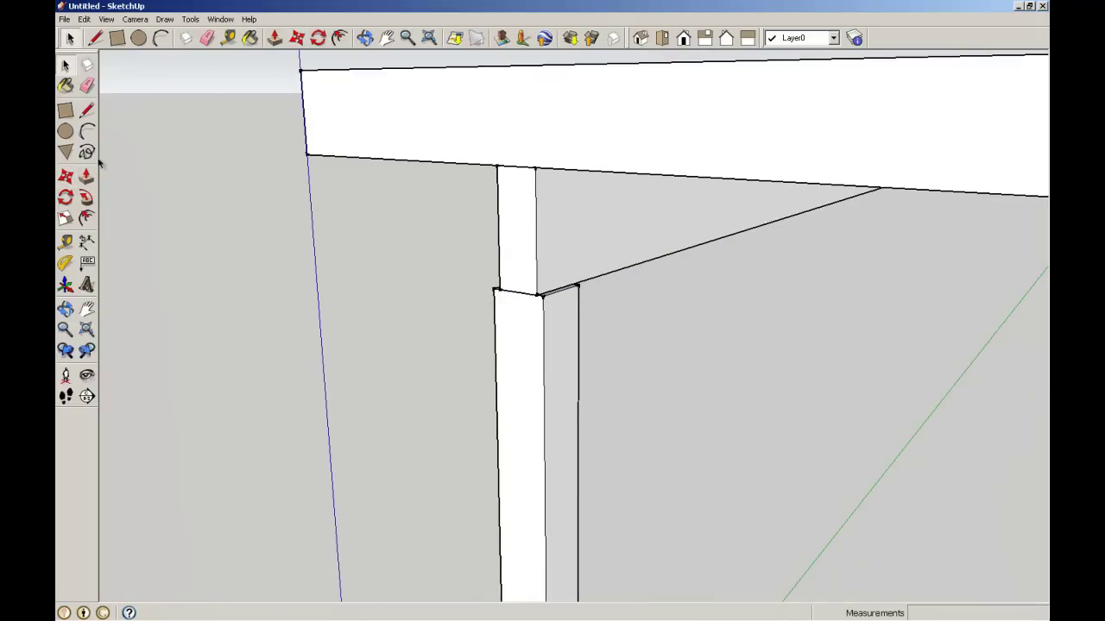
- Start copying the post from its top midpoint using Move with Ctrl
click(75, 180)
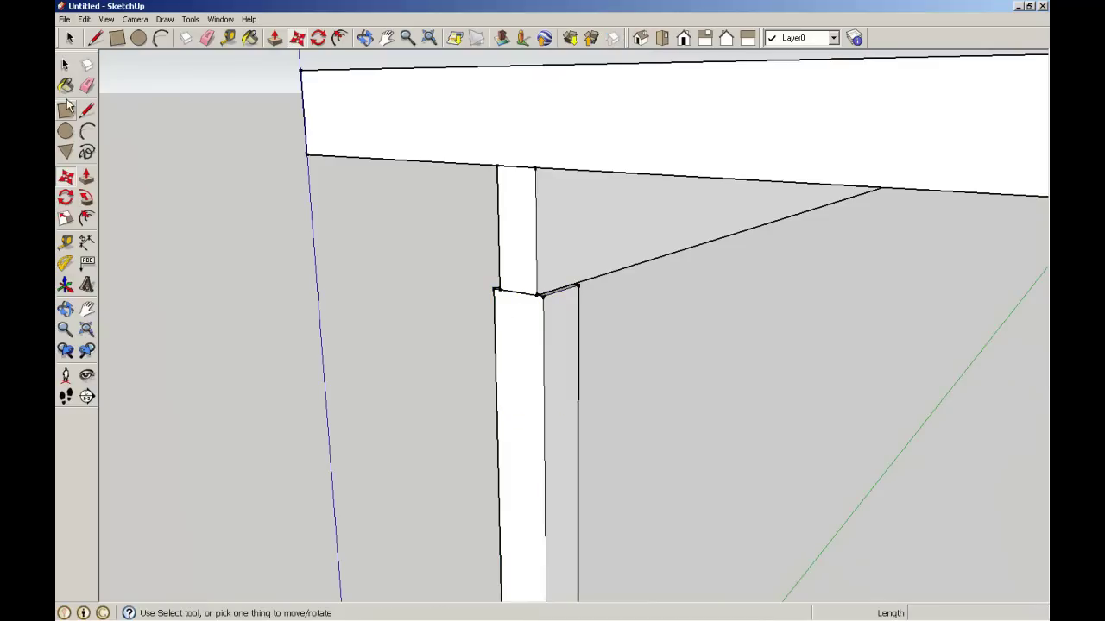
click(518, 297)
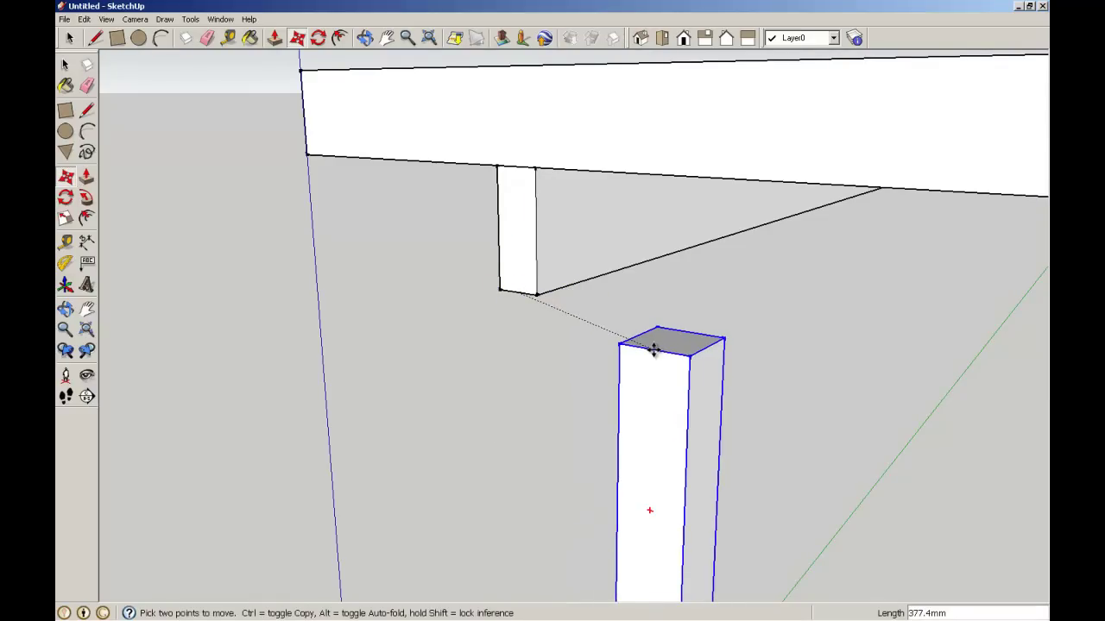
key(ctrl)
scroll(654, 346, down, 10)
- Place the copied post under the other end of the beam
key(o)
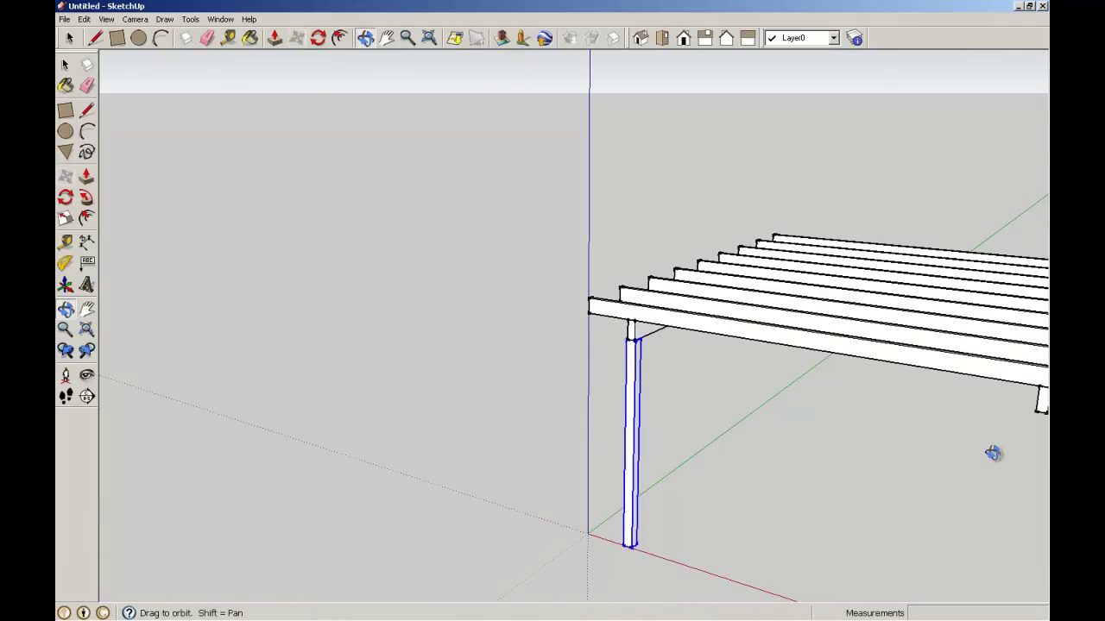
middle_drag(992, 453, 863, 437)
scroll(875, 439, up, 8)
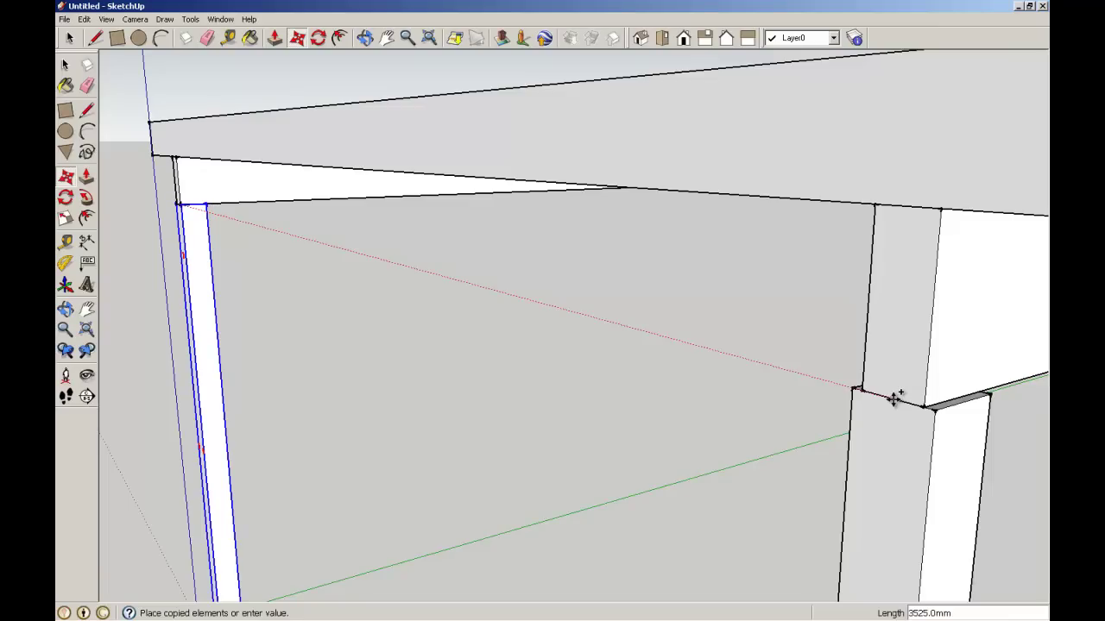
click(894, 397)
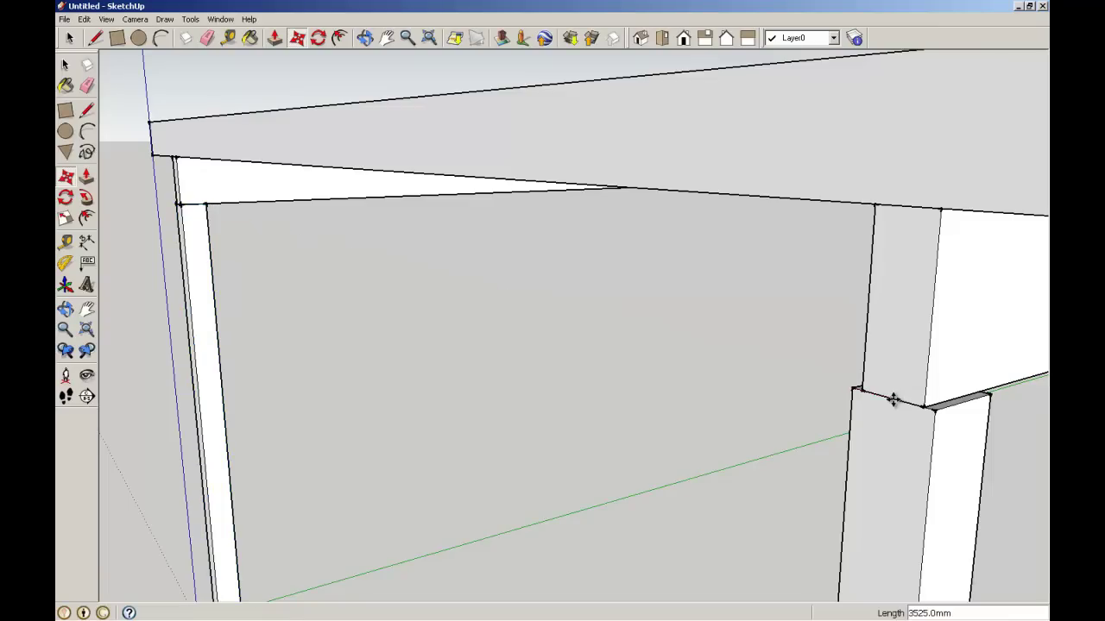
- Select both end posts and move them 450 mm along the green axis
click(65, 62)
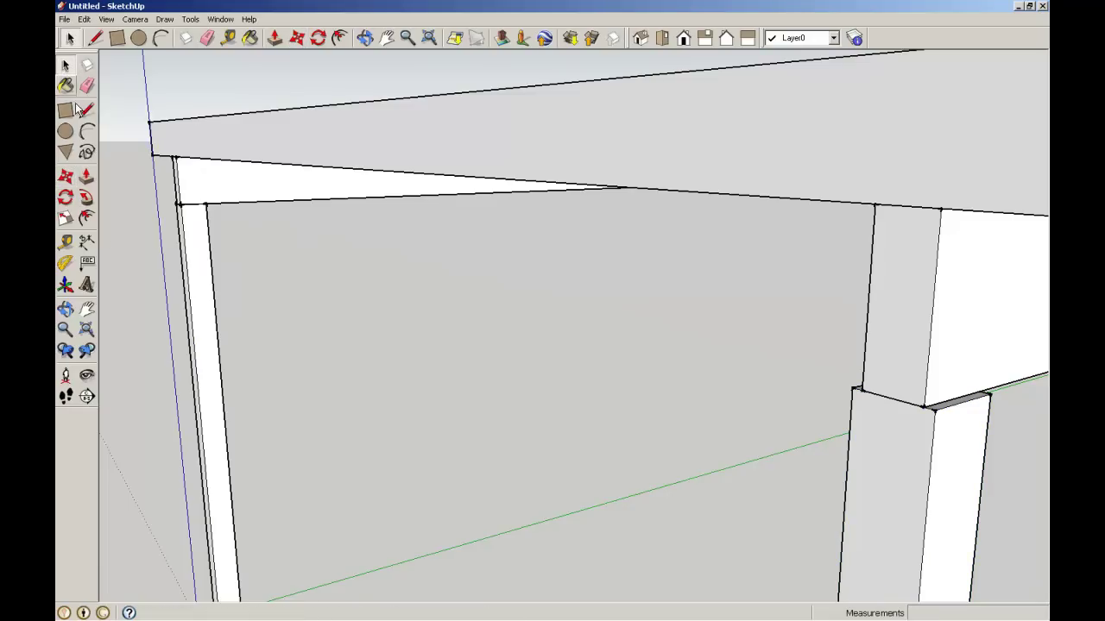
click(211, 280)
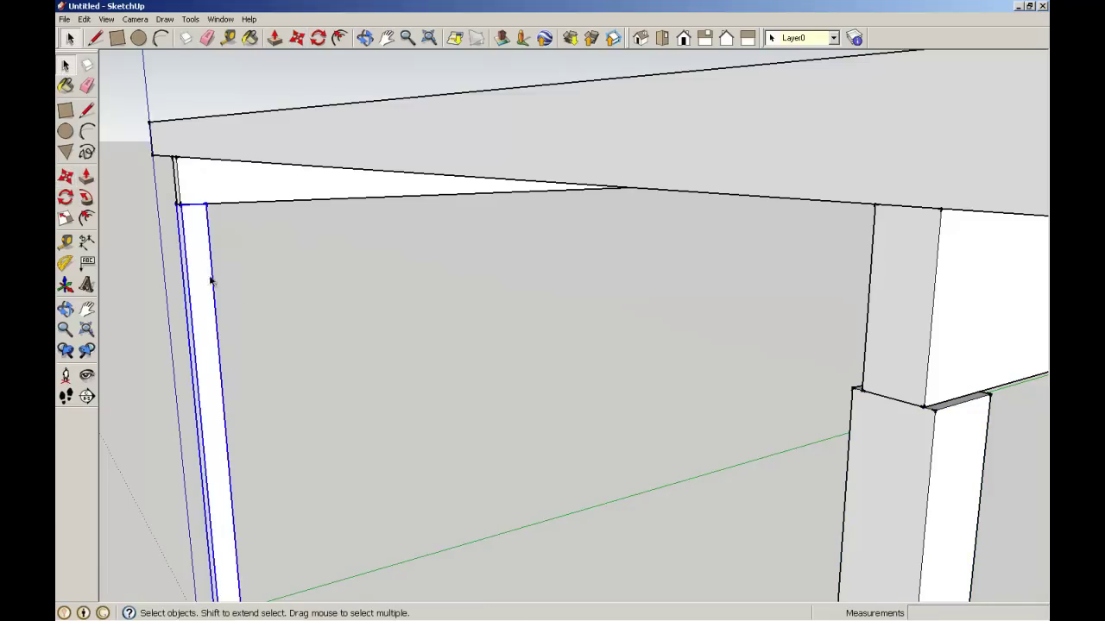
ctrl+click(904, 449)
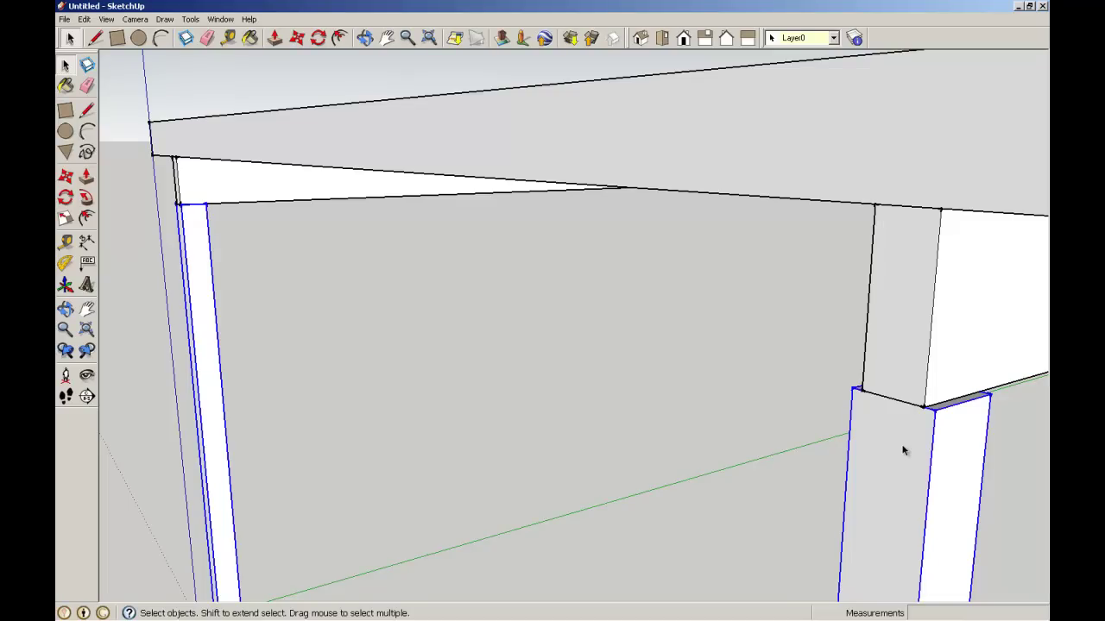
click(66, 176)
click(273, 280)
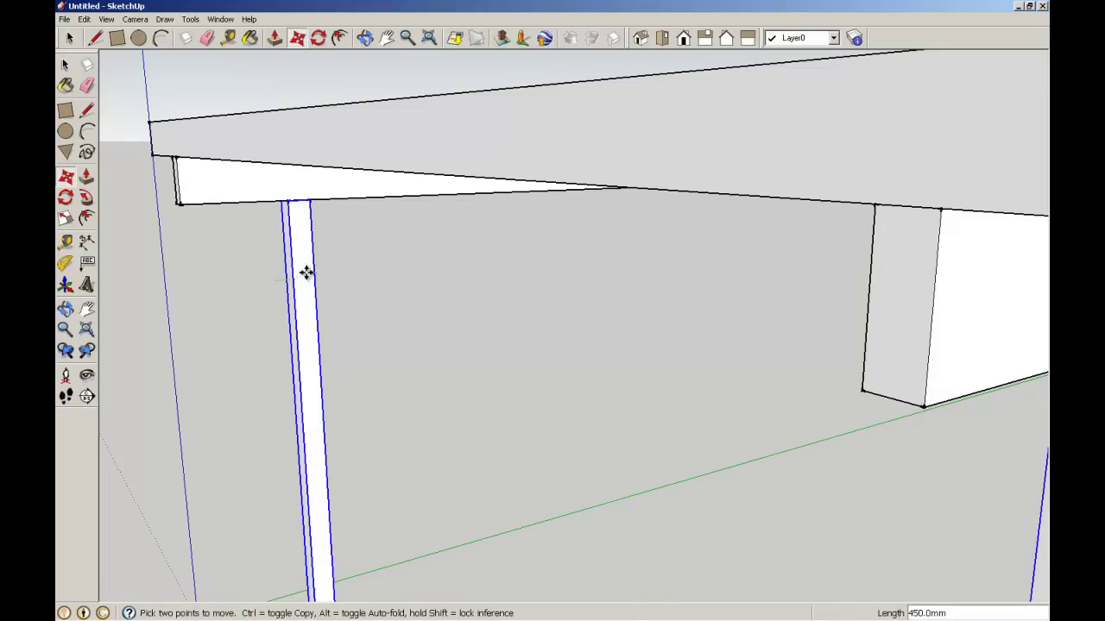
text(4)
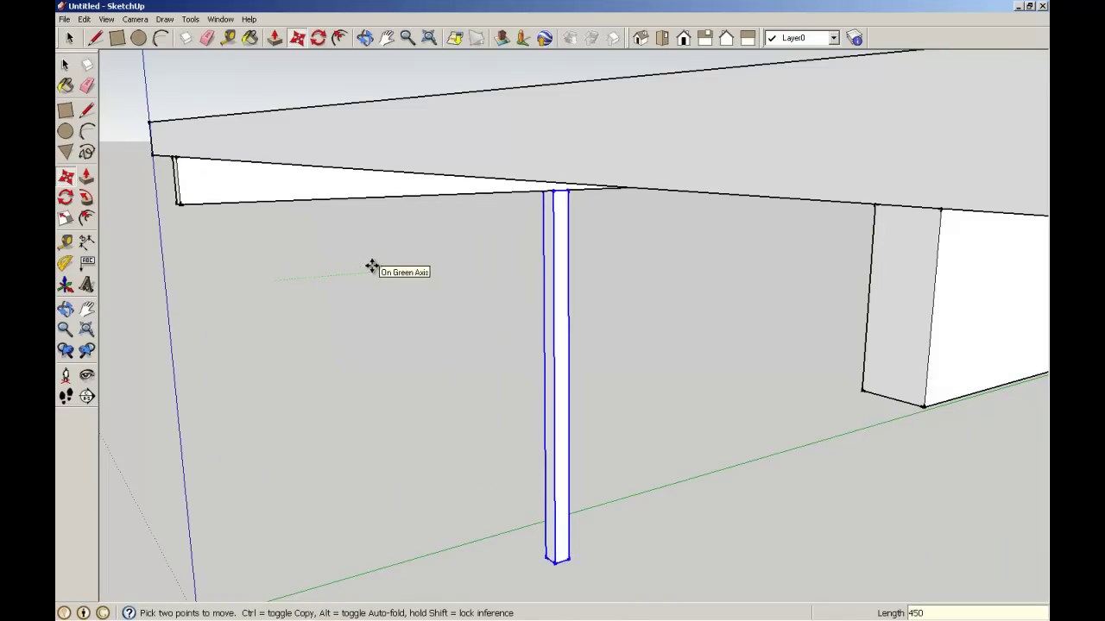
text(50)
key(Return)
scroll(388, 267, down, 5)
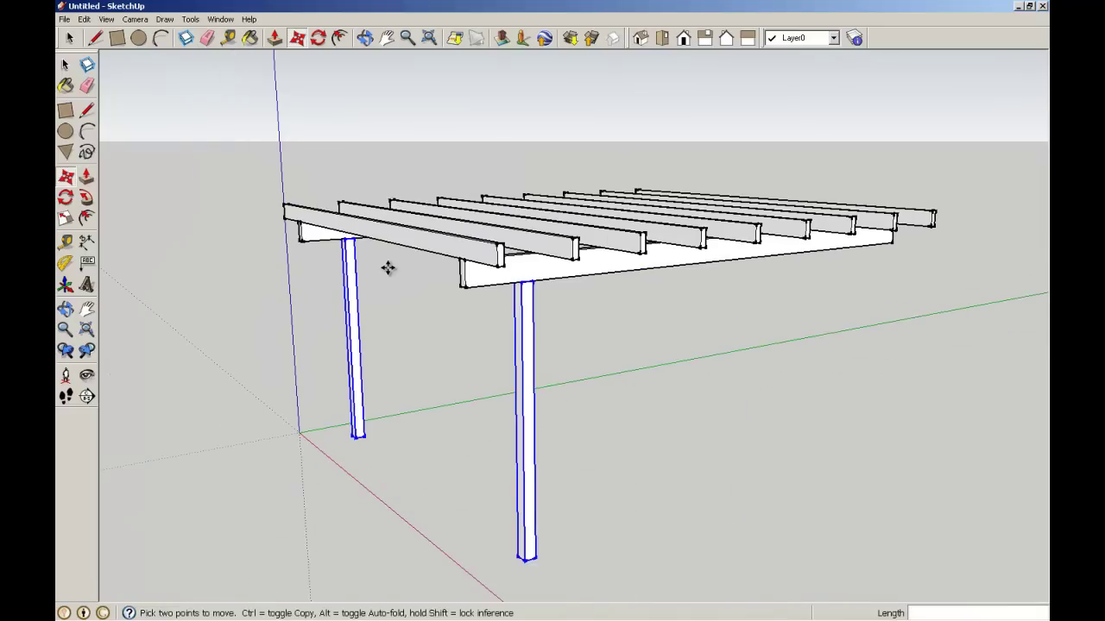
- Copy the end posts 4300 mm along the beams to the far beam ends
middle_drag(634, 328, 273, 282)
scroll(342, 247, up, 3)
middle_drag(388, 263, 374, 219)
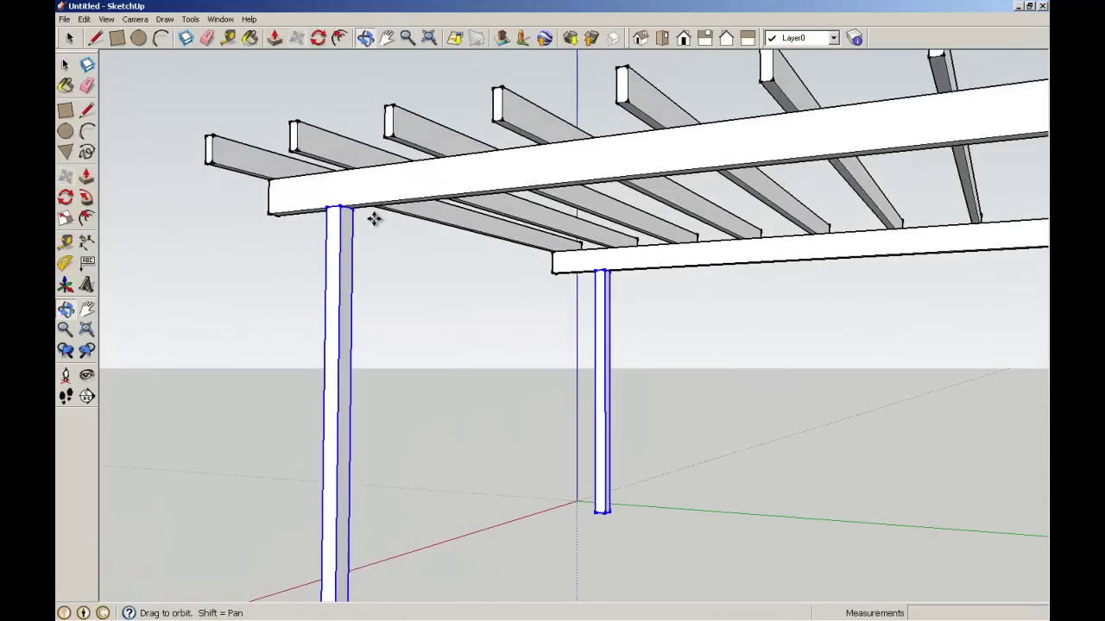
key(m)
scroll(358, 212, up, 4)
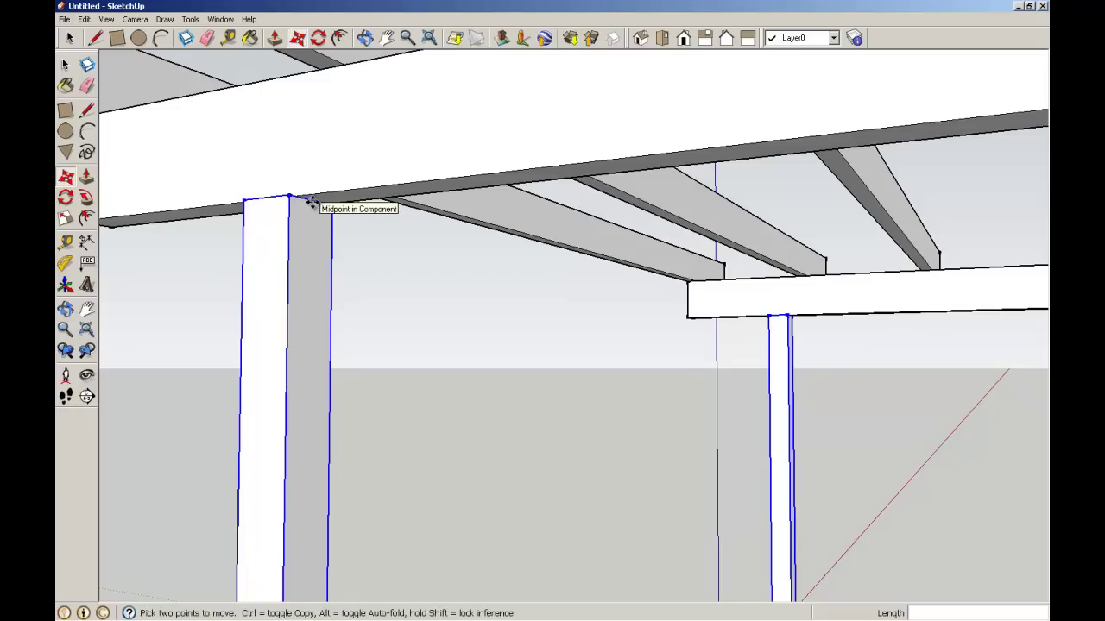
click(309, 201)
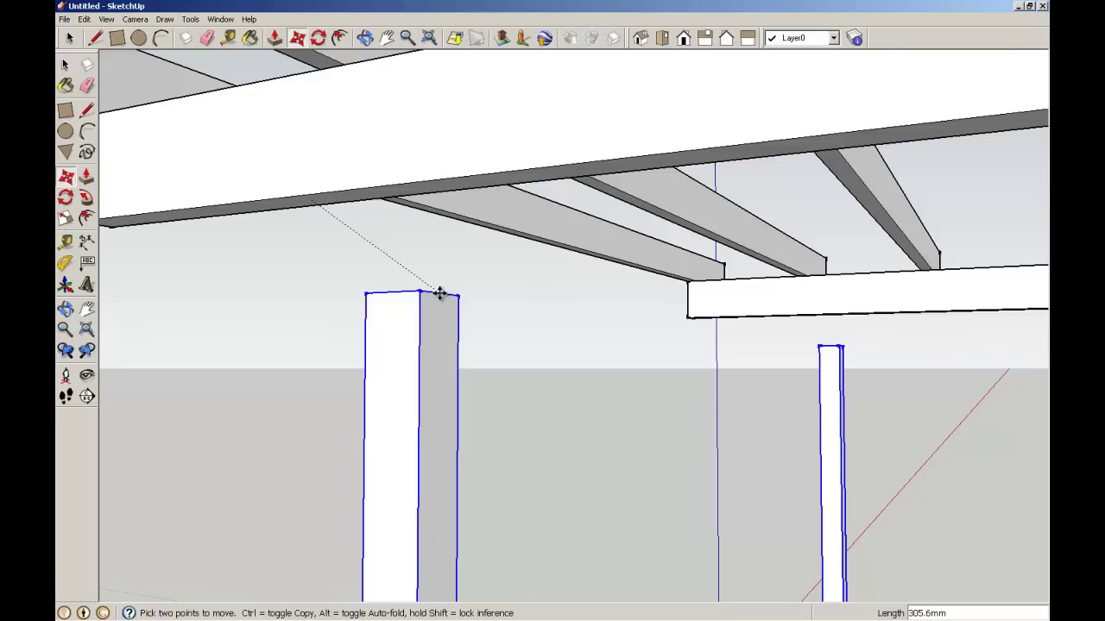
key(ctrl)
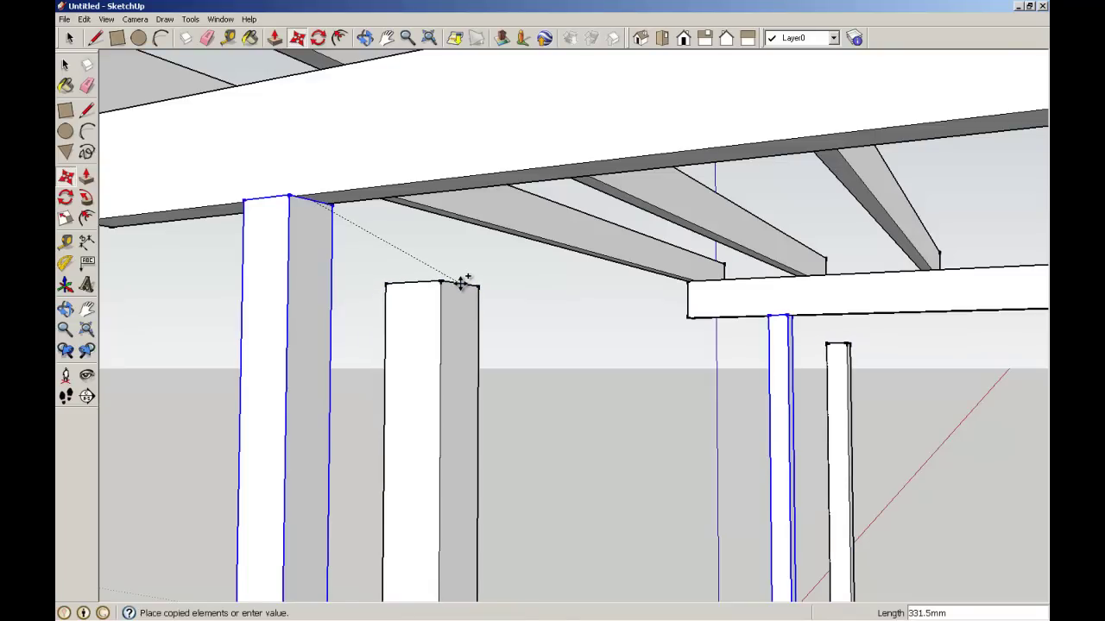
scroll(461, 284, down, 3)
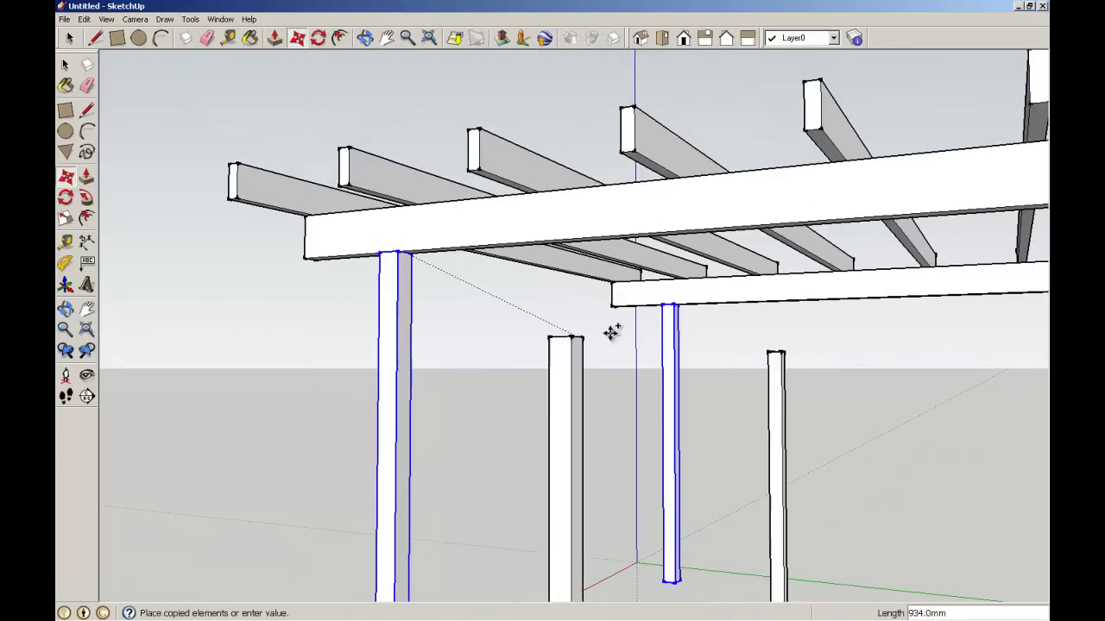
scroll(696, 341, down, 2)
scroll(696, 341, down, 2)
key(o)
drag(771, 350, 538, 356)
middle_drag(538, 356, 501, 370)
scroll(698, 337, up, 5)
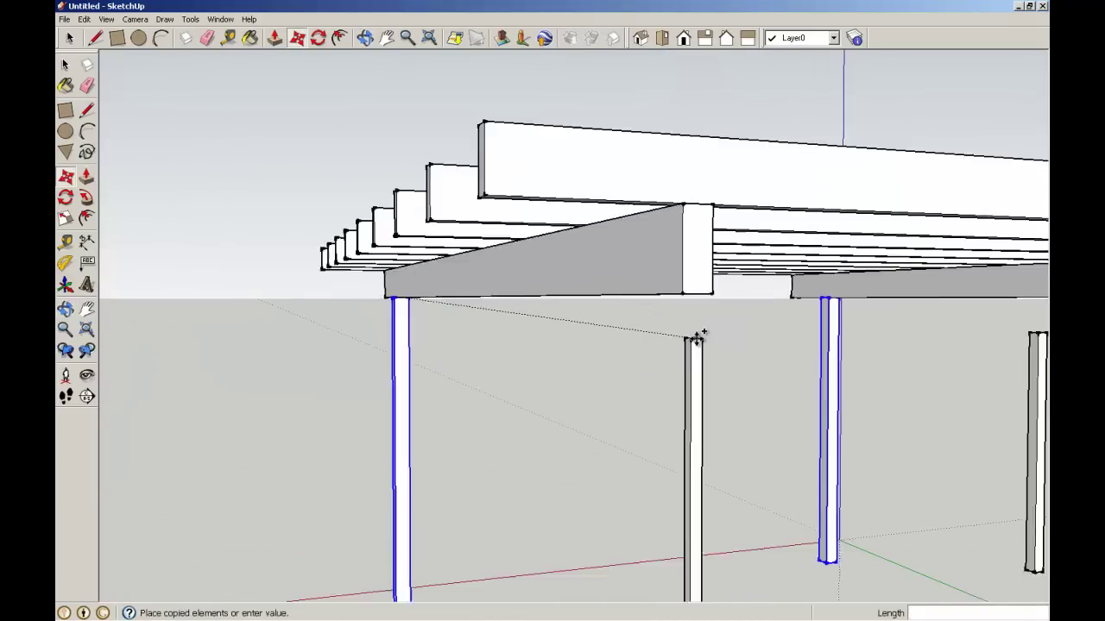
middle_drag(695, 299, 704, 345)
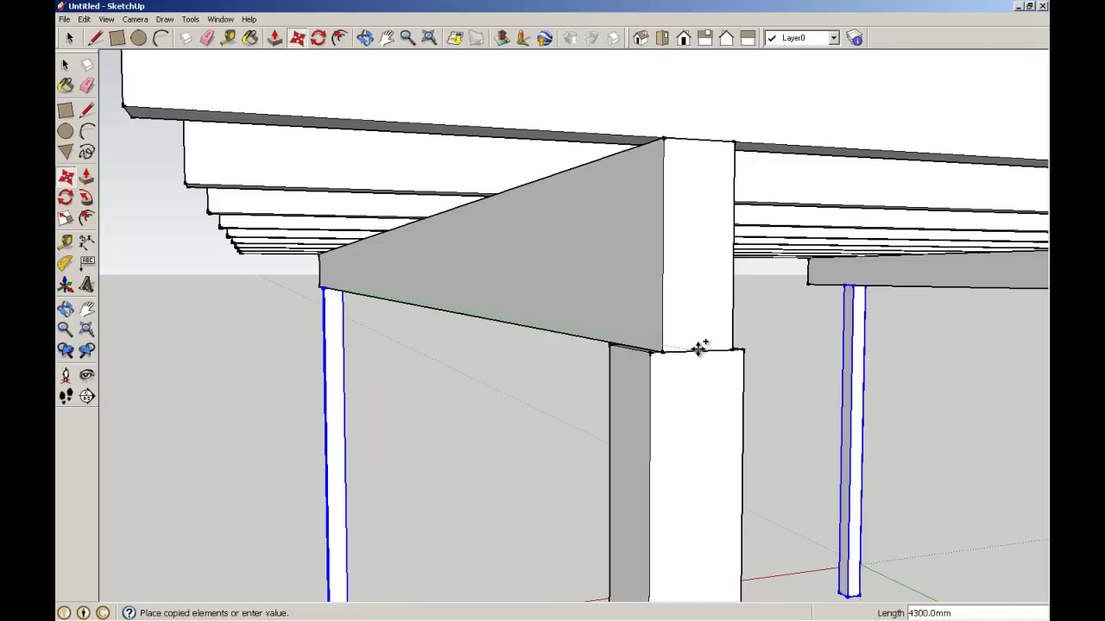
click(699, 348)
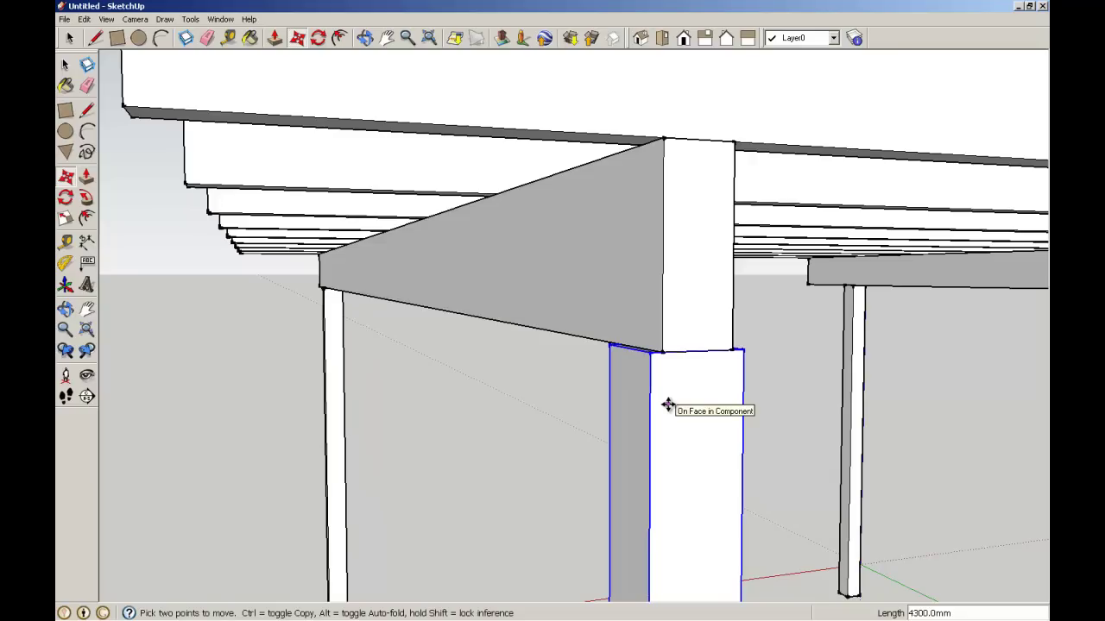
- Move the new column 450 mm along the green axis
scroll(668, 406, down, 5)
middle_drag(666, 406, 753, 410)
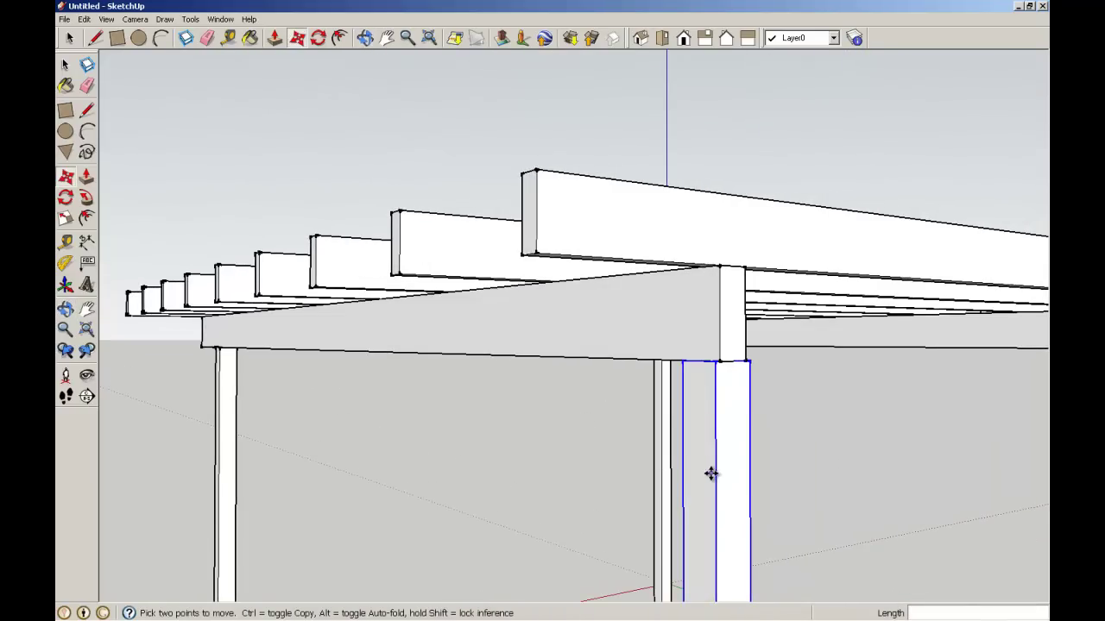
middle_drag(721, 476, 780, 469)
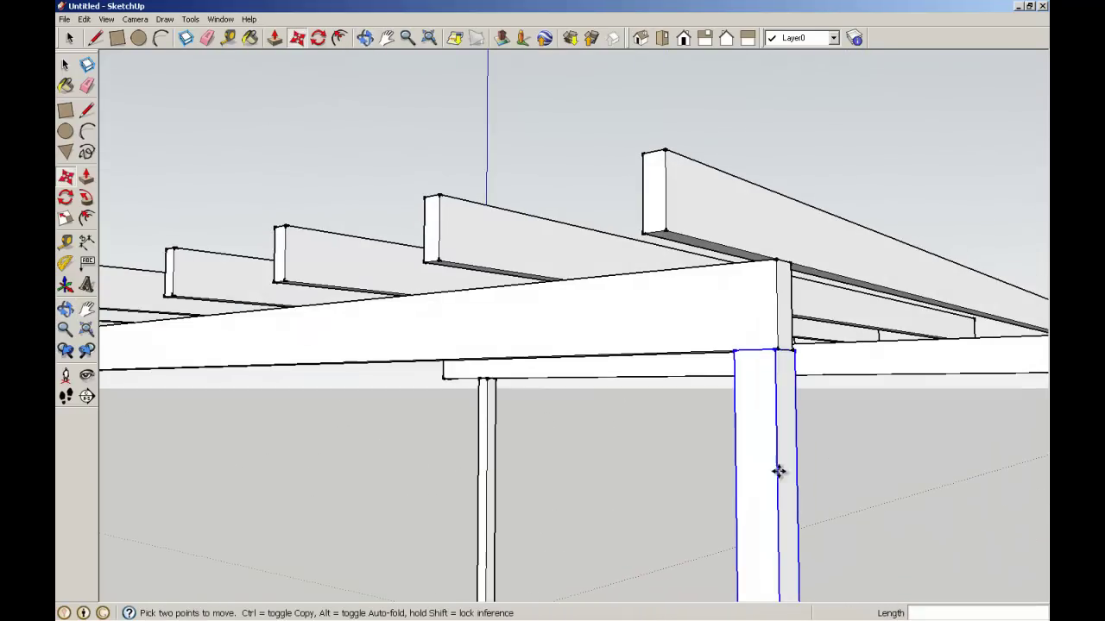
click(734, 498)
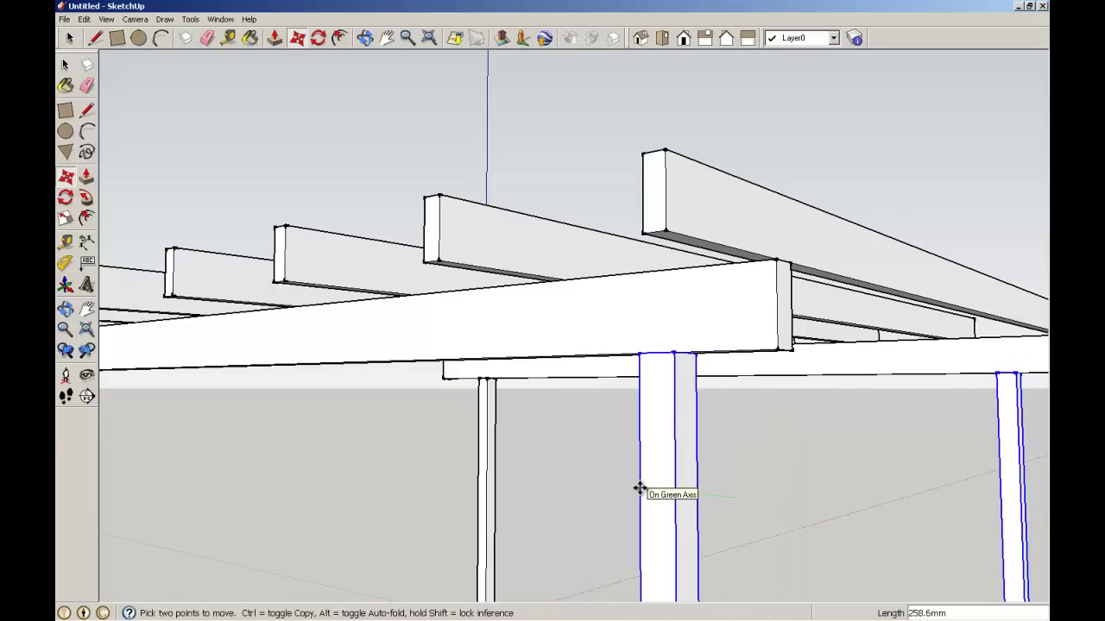
text(450)
key(Return)
scroll(638, 489, down, 6)
middle_drag(638, 489, 408, 433)
- Pick up a copy of the column at its top midpoint and drag it about 1925 mm along the beam
key(m)
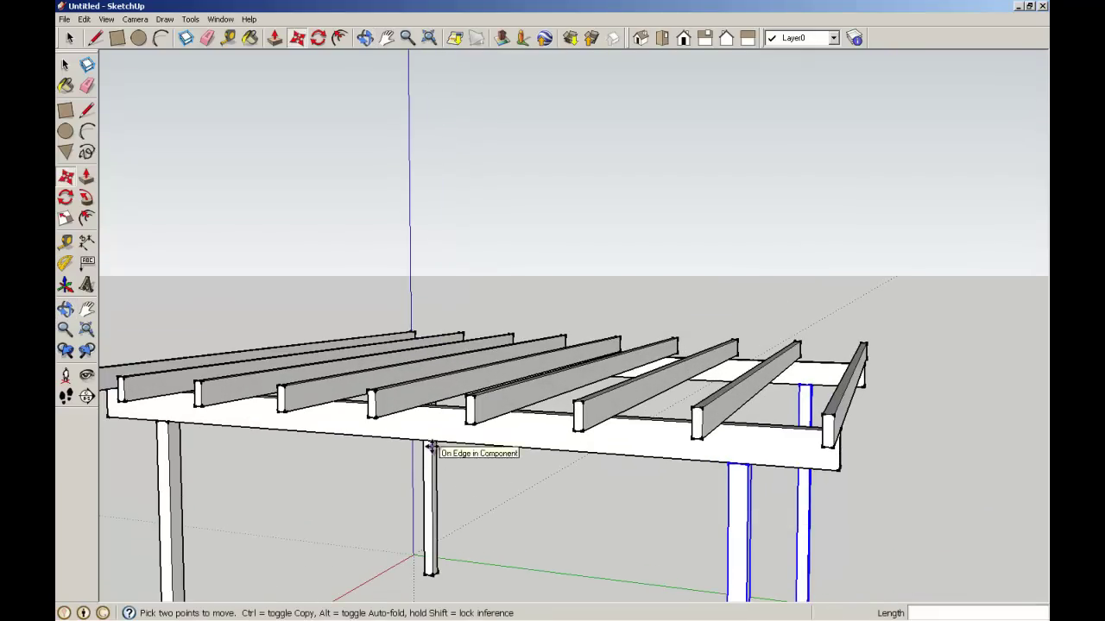
scroll(688, 476, up, 5)
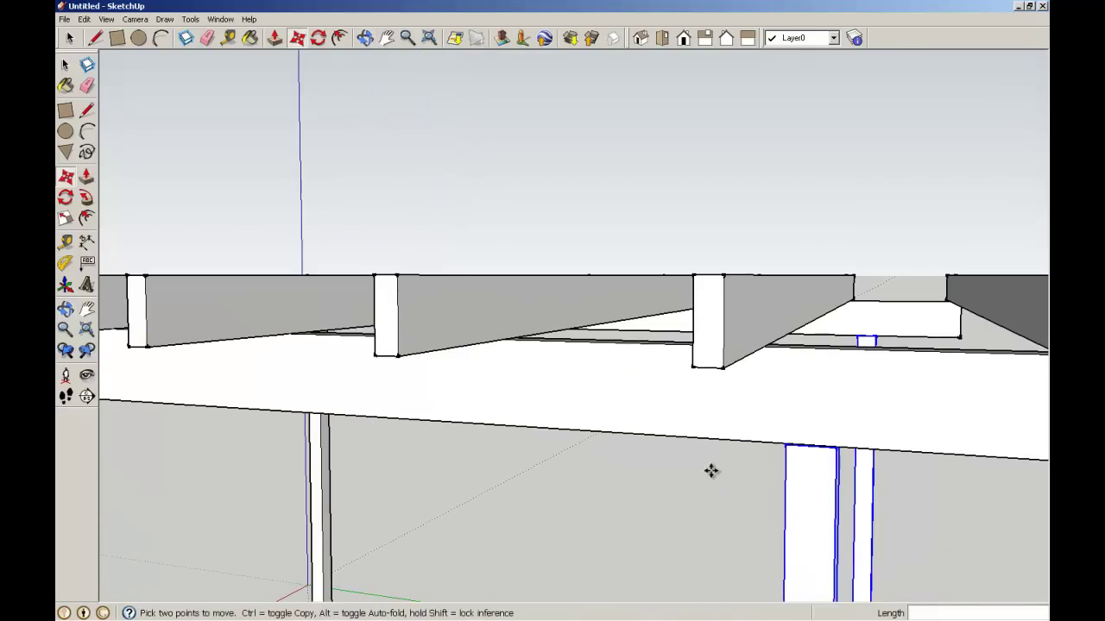
scroll(802, 461, up, 2)
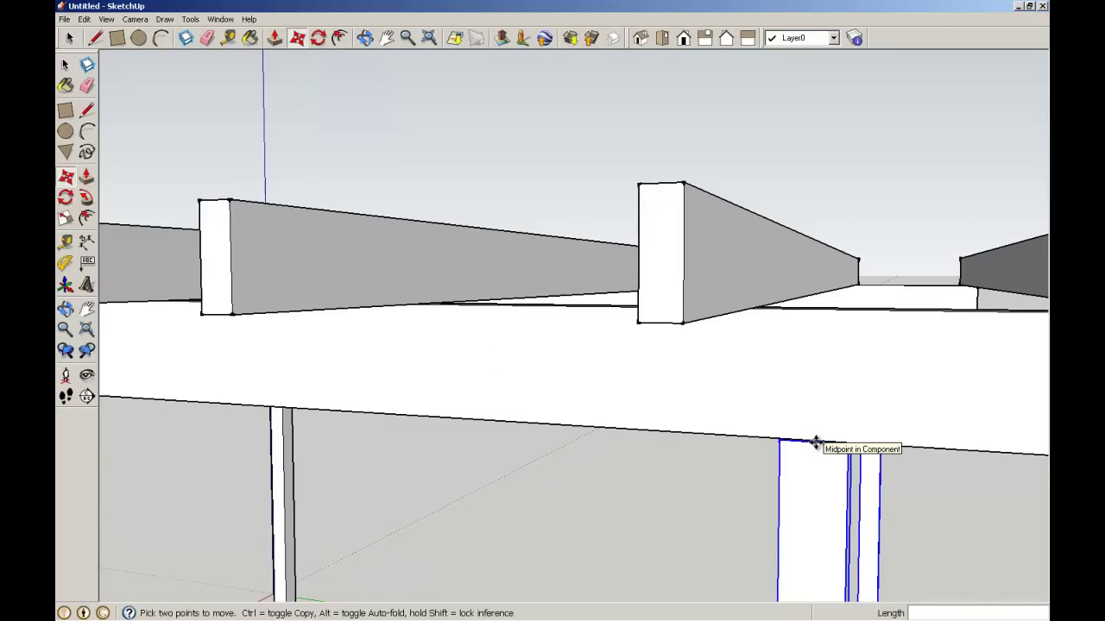
key(ctrl)
click(811, 443)
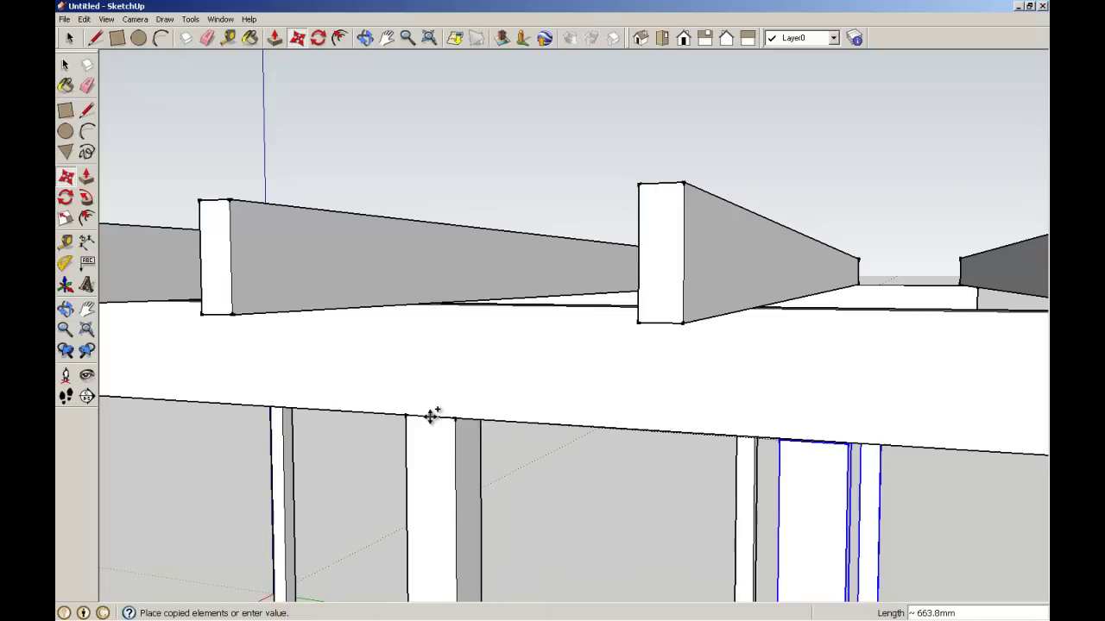
scroll(431, 418, down, 2)
scroll(431, 418, down, 2)
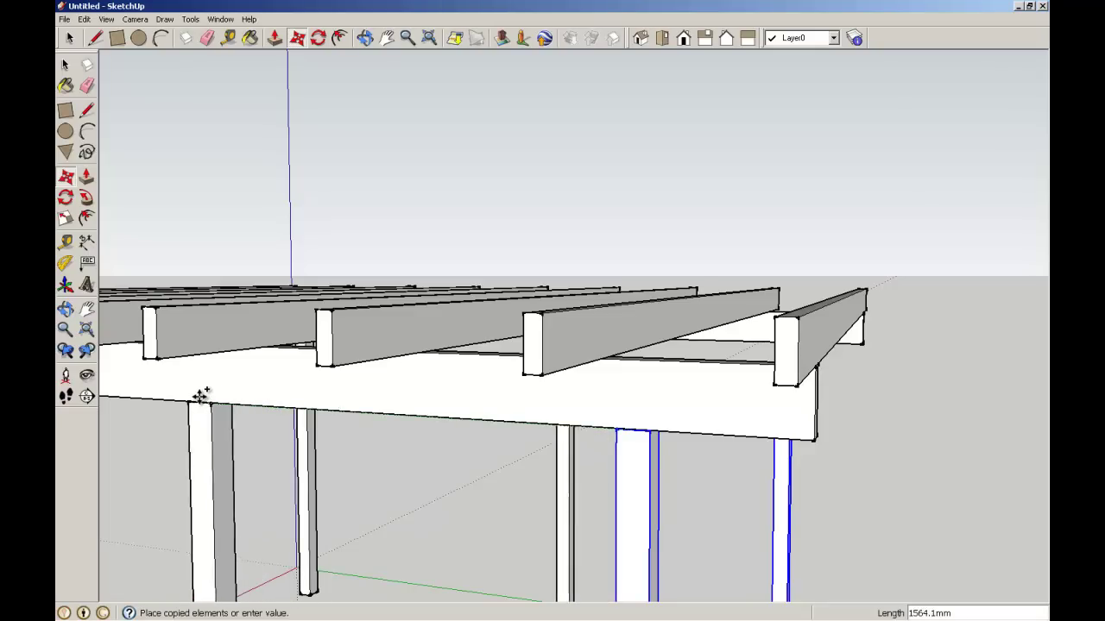
scroll(167, 394, down, 1)
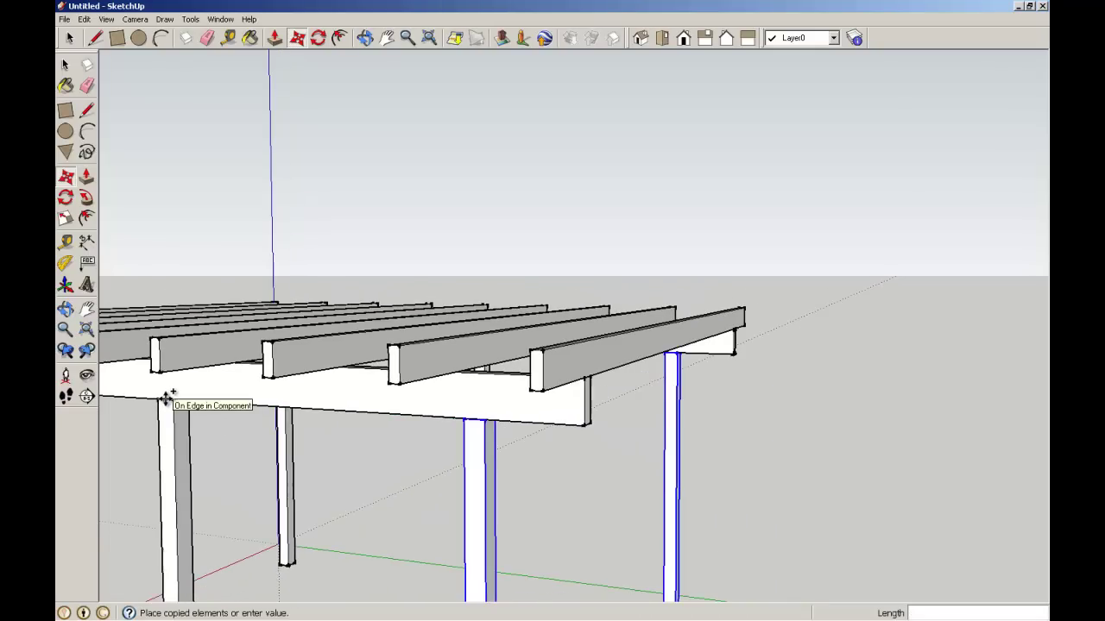
middle_drag(138, 387, 227, 418)
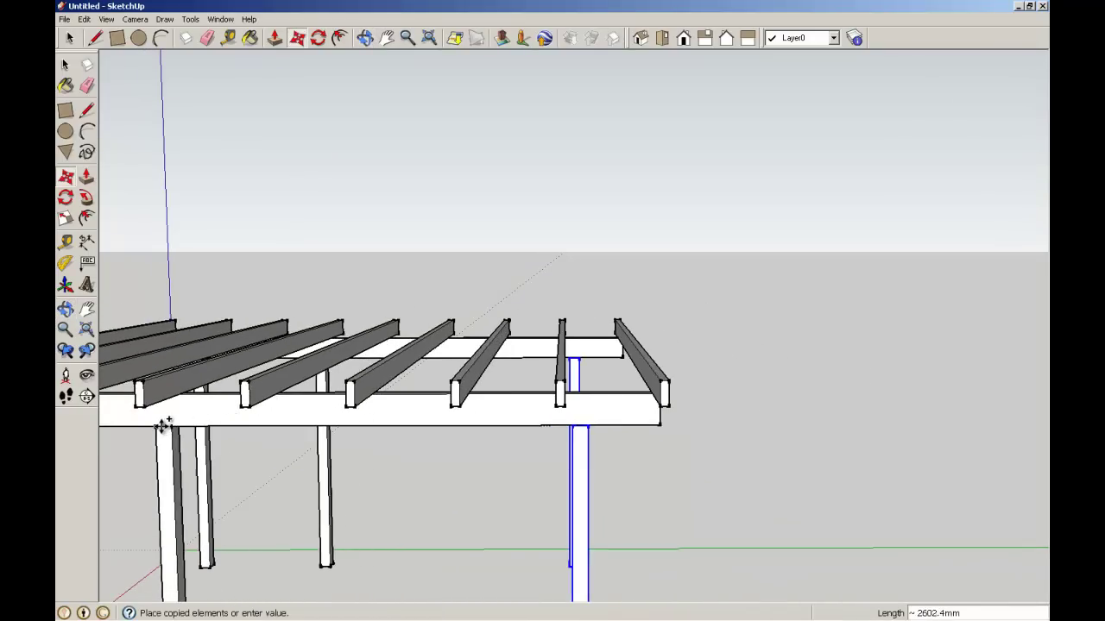
scroll(151, 426, down, 1)
middle_drag(204, 451, 188, 500)
scroll(188, 500, down, 1)
scroll(194, 475, up, 3)
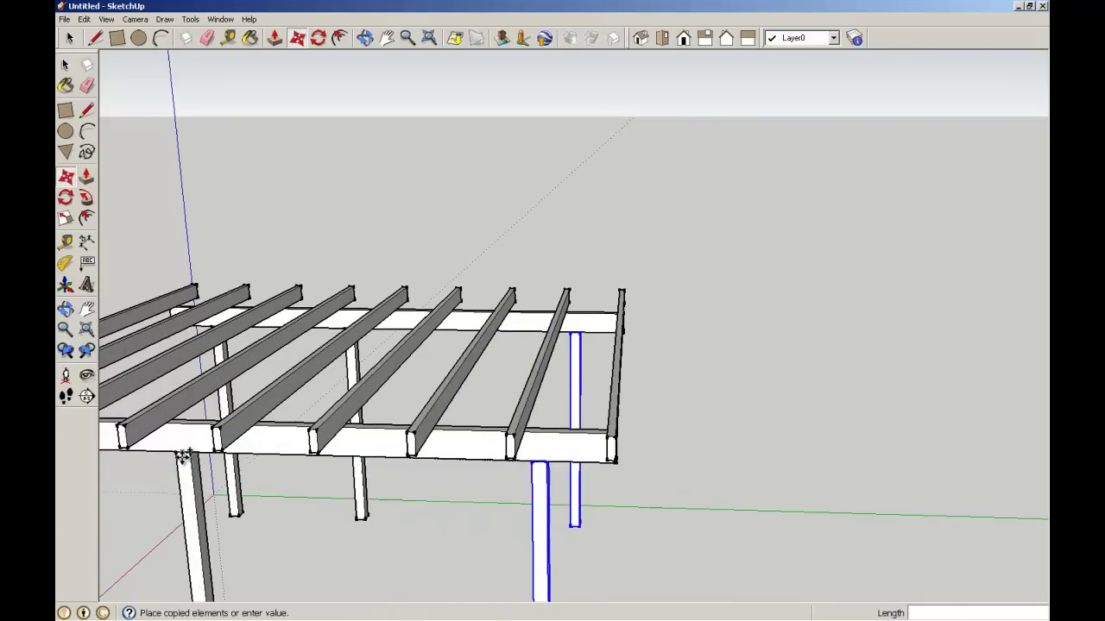
scroll(199, 455, up, 1)
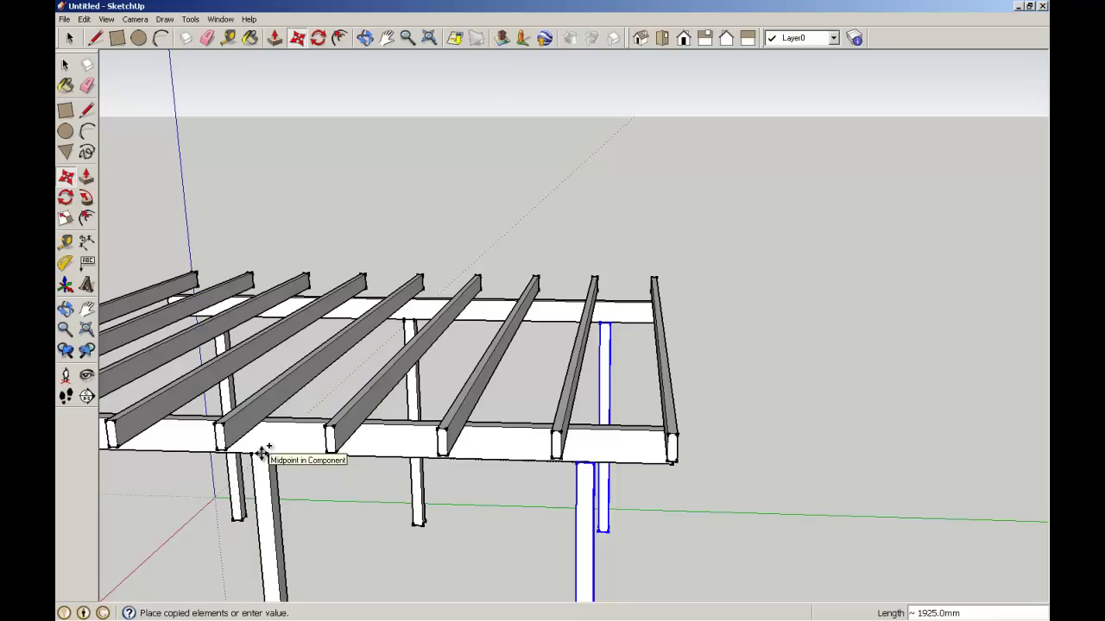
scroll(261, 454, up, 2)
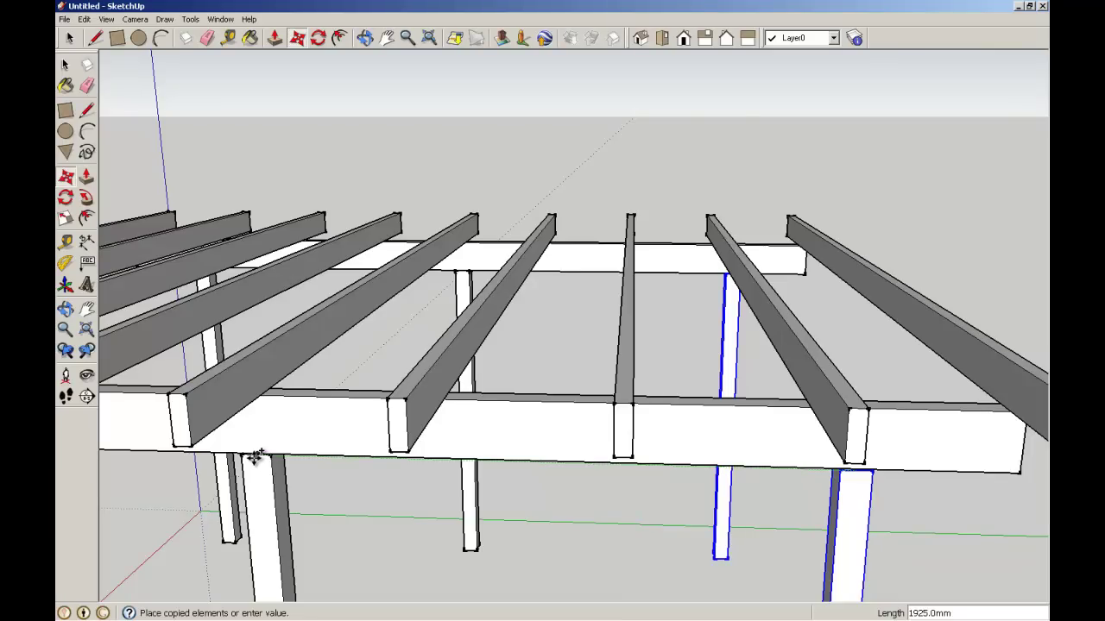
- Set down the copied middle posts and clear the selection
click(255, 457)
click(65, 64)
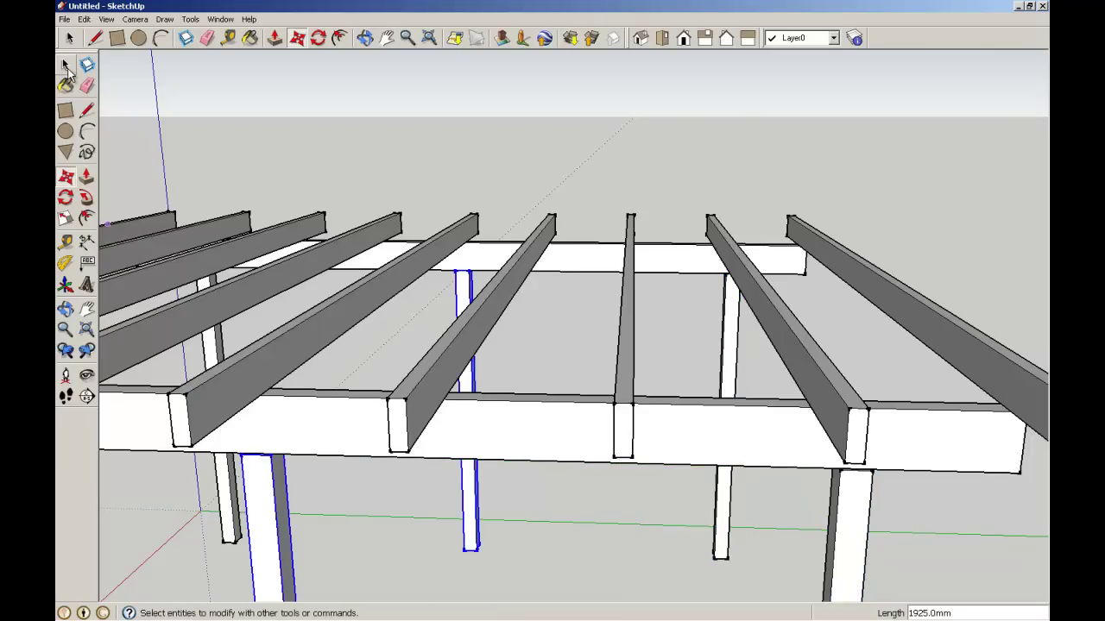
click(385, 183)
- Switch to the front view, then orbit to a high three-quarter view of the subframe
click(429, 38)
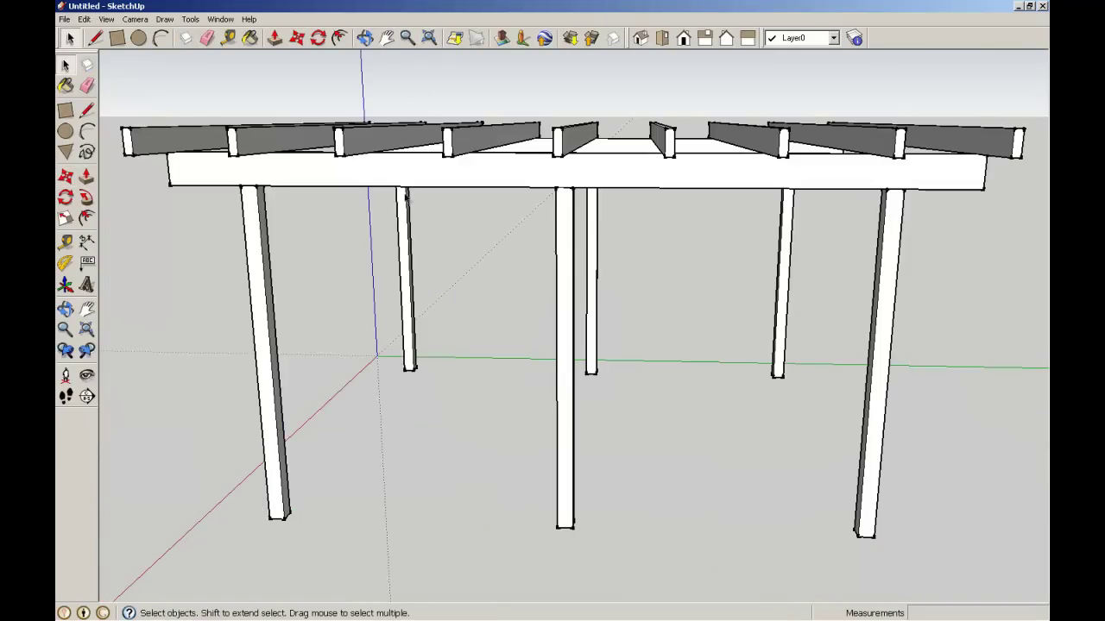
scroll(404, 263, down, 5)
middle_drag(404, 263, 726, 382)
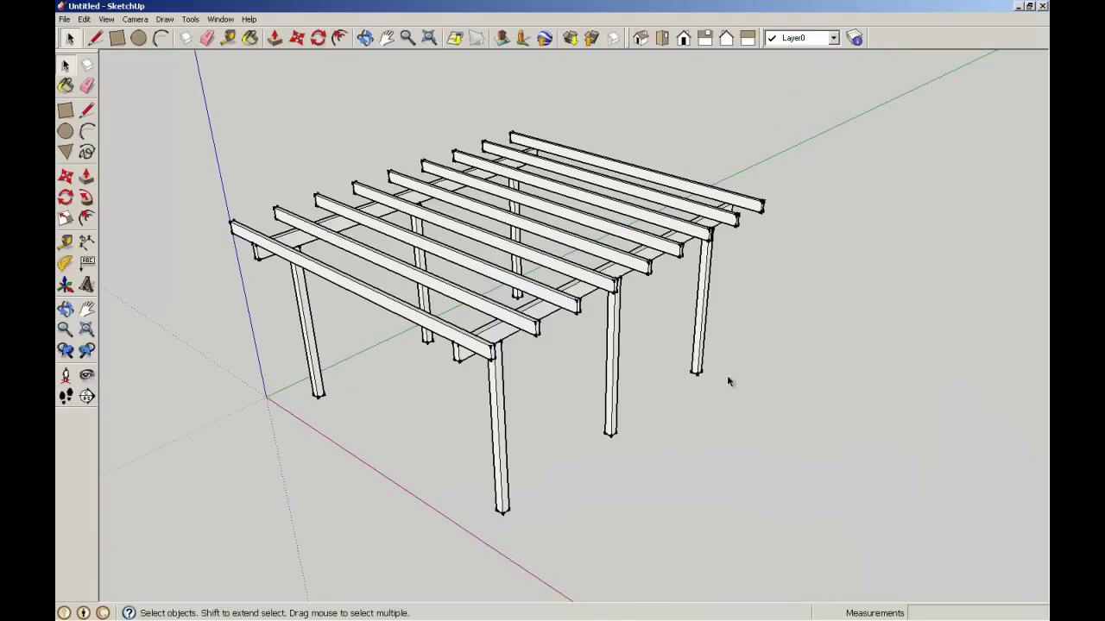